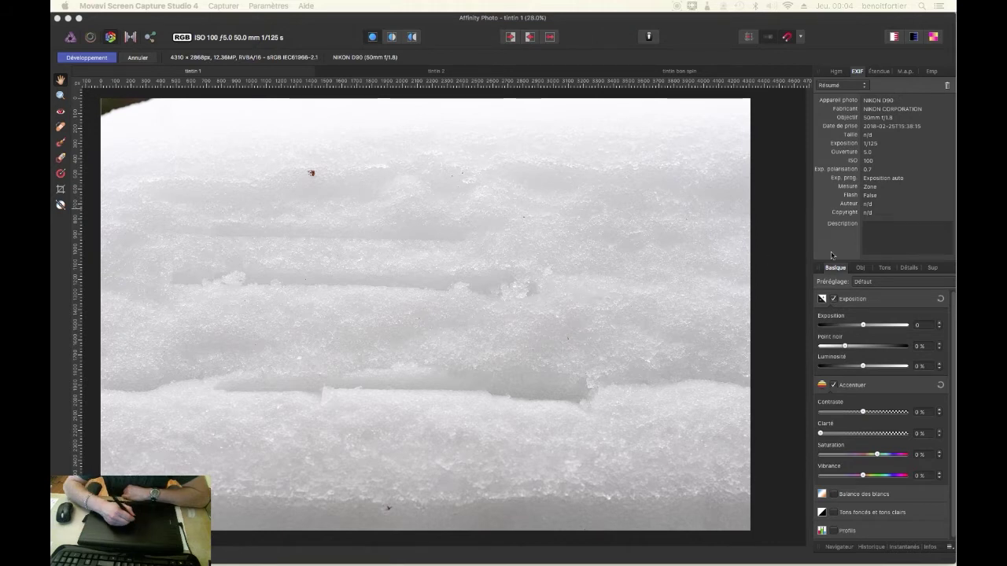
Step: Bring the Affinity Photo window with the snow RAW photo in the Develop persona into focus
left_click(911, 272)
Step: Enable detail refinement with radius 39% and amount 42%
left_click(910, 270)
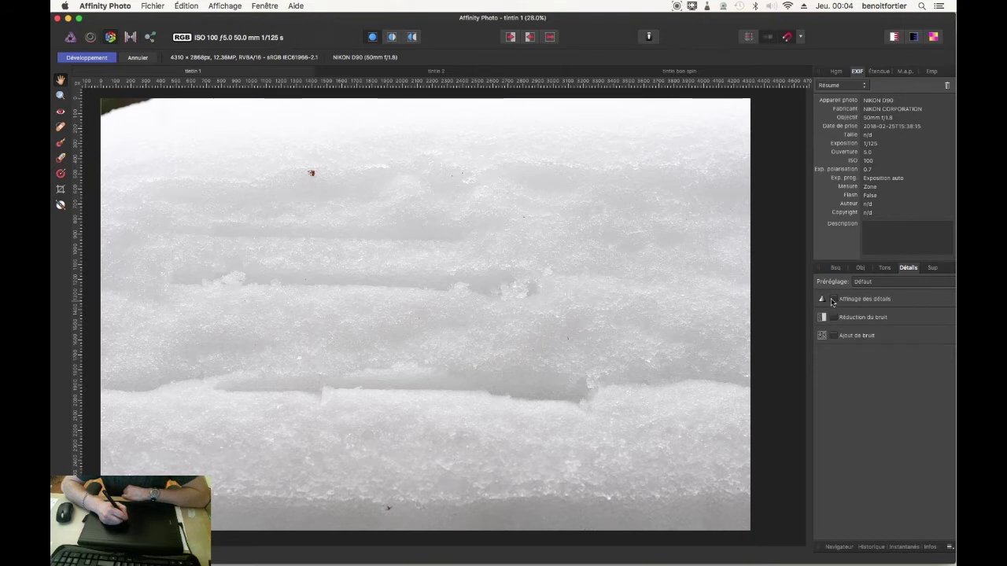
left_click(834, 299)
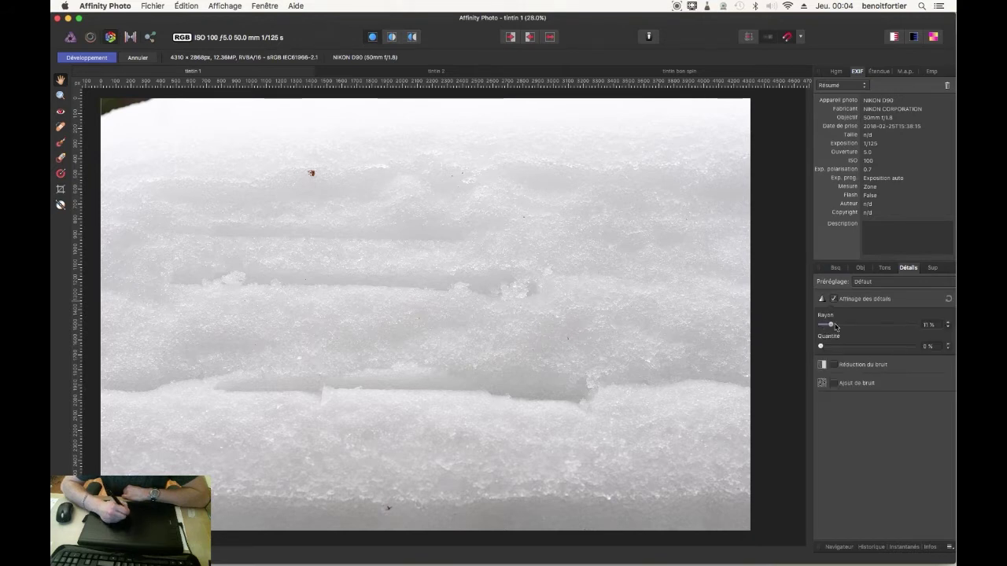
mouse_move(835, 326)
left_mouse_down()
mouse_move(857, 326)
mouse_move(838, 347)
mouse_move(859, 347)
left_mouse_up()
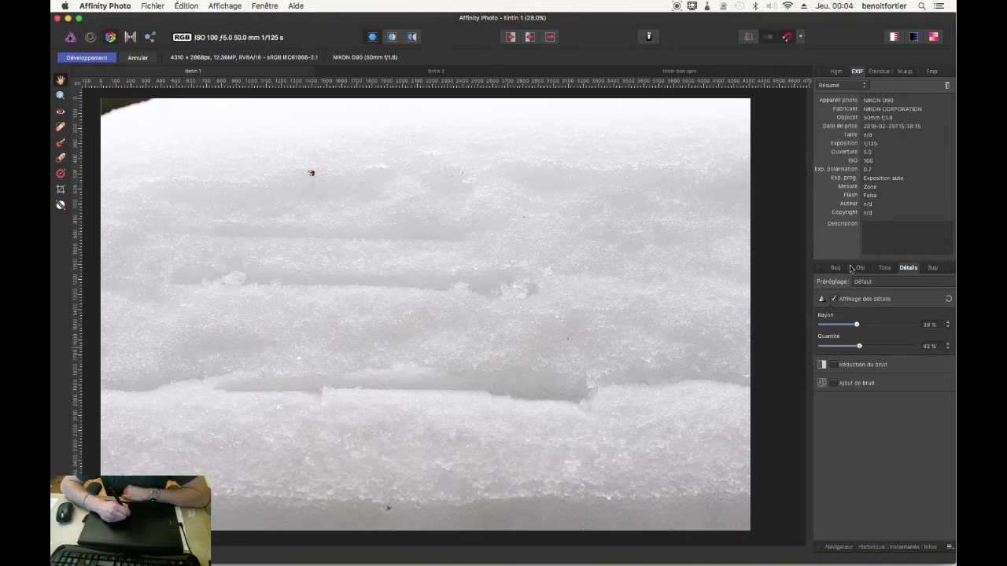
Step: Turn on vignette removal and chromatic aberration reduction, and raise clarity to 10%
left_click(859, 269)
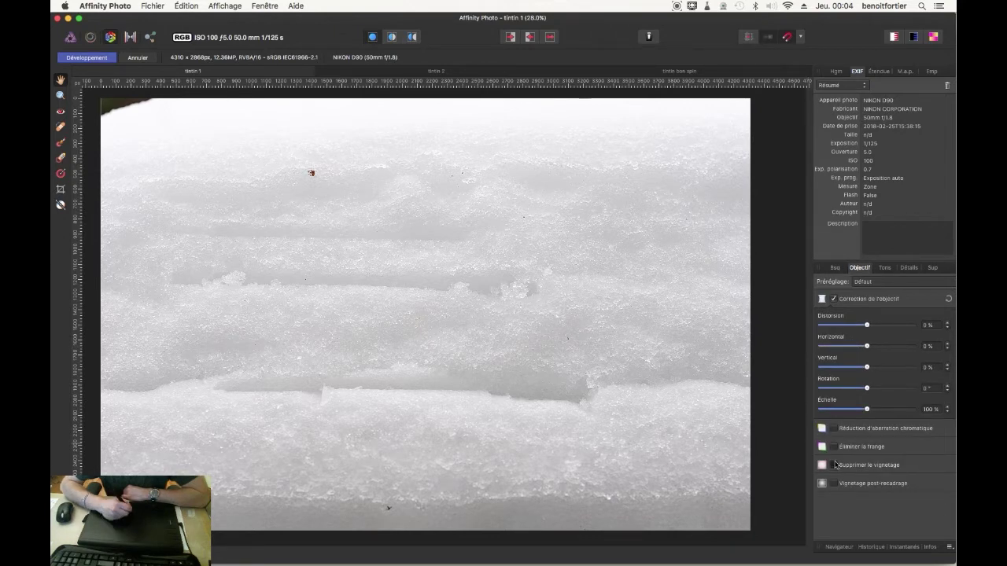
left_click(835, 465)
left_click(848, 429)
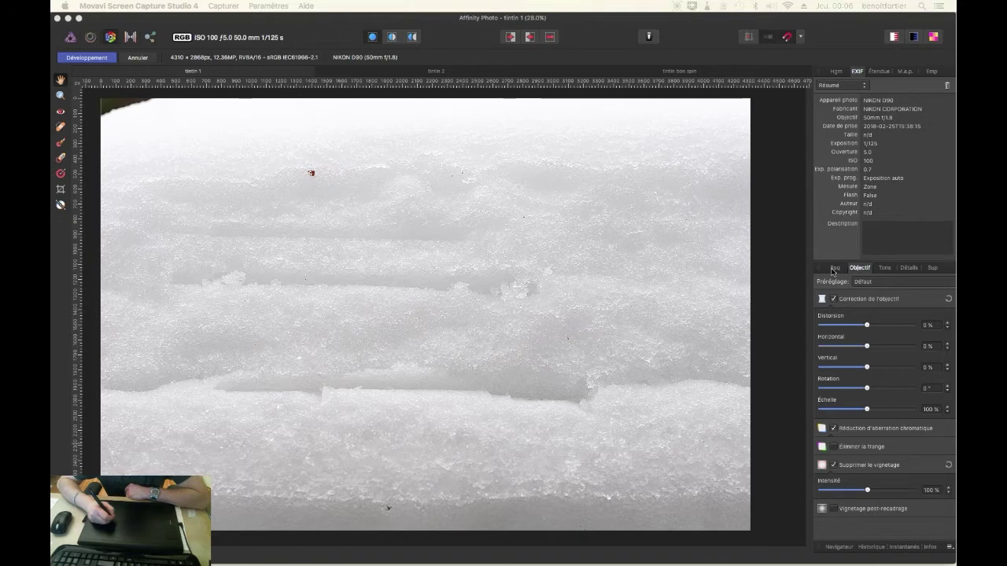
left_click(834, 268)
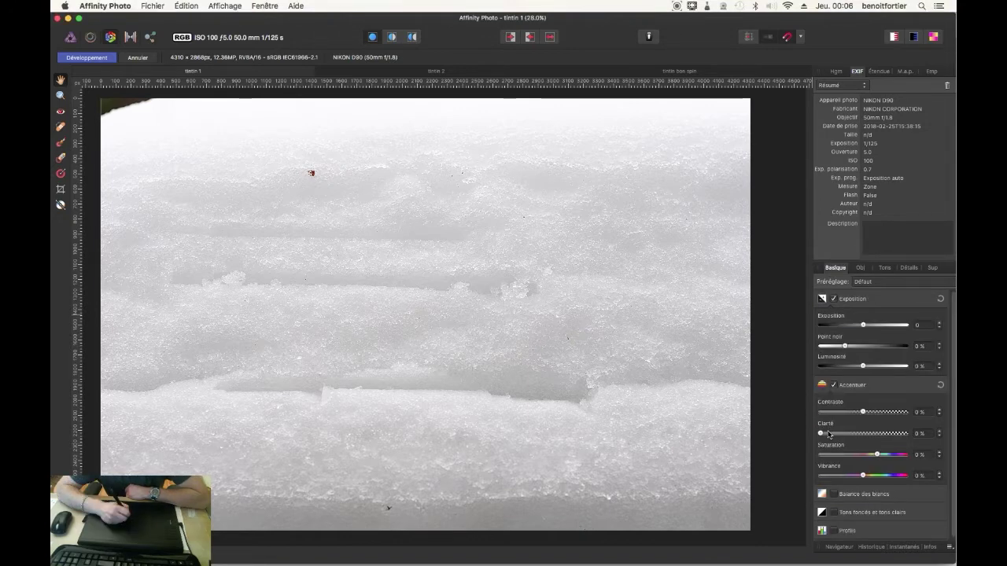
left_click_drag(826, 436, 838, 439)
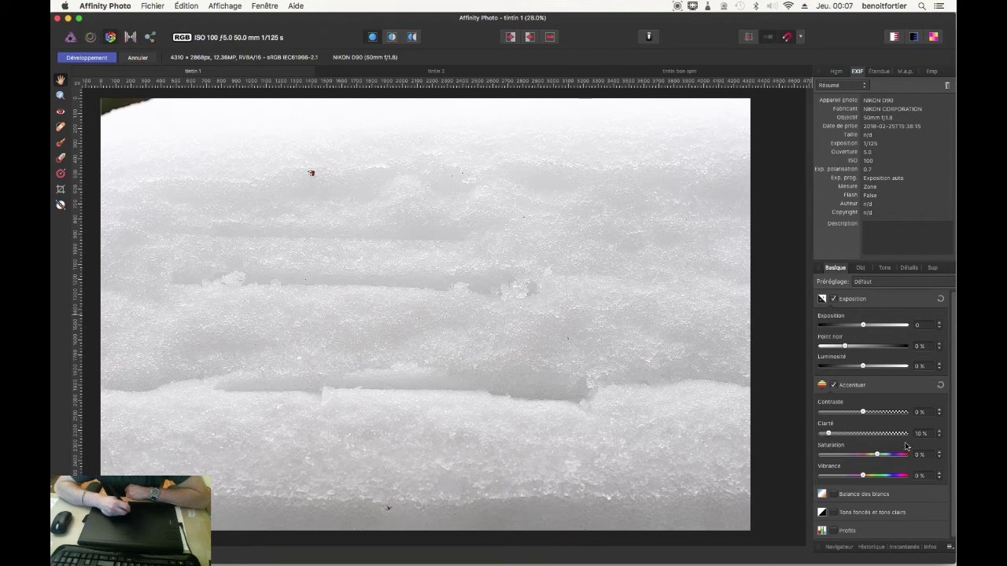
Step: Set the output profile to Adobe RGB (1998), with saturation and vibrance at 21%
left_click(838, 532)
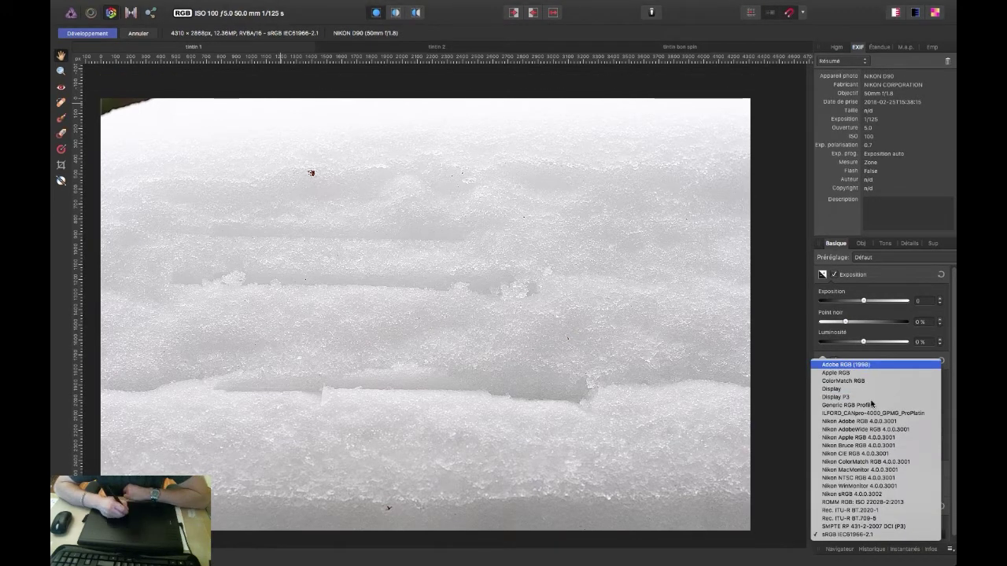
left_click(846, 365)
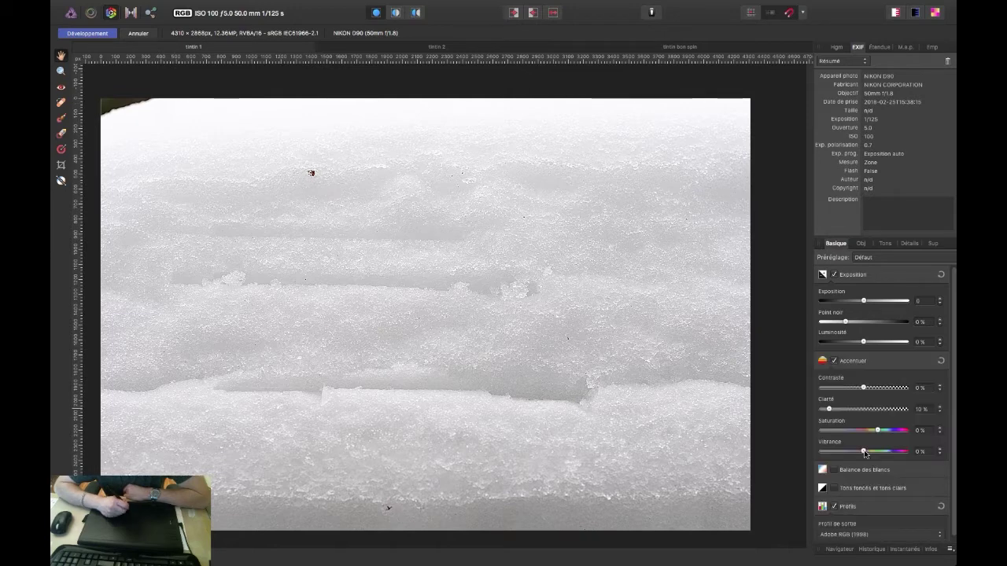
left_click_drag(878, 431, 890, 431)
left_click_drag(864, 452, 887, 452)
left_click(866, 293)
Step: Settle luminosity at -1% and apply the development
left_click_drag(867, 294, 863, 293)
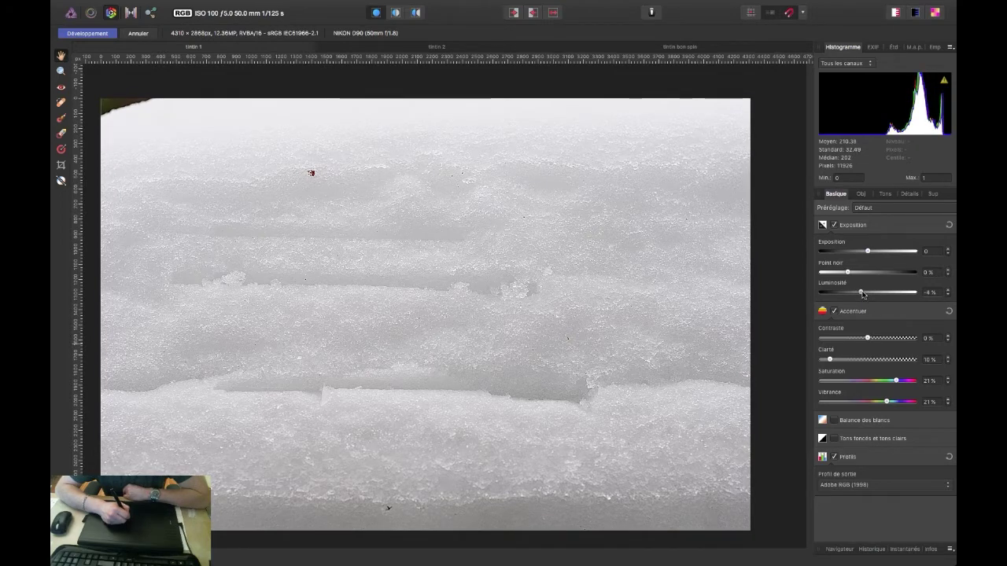
left_click_drag(863, 293, 867, 293)
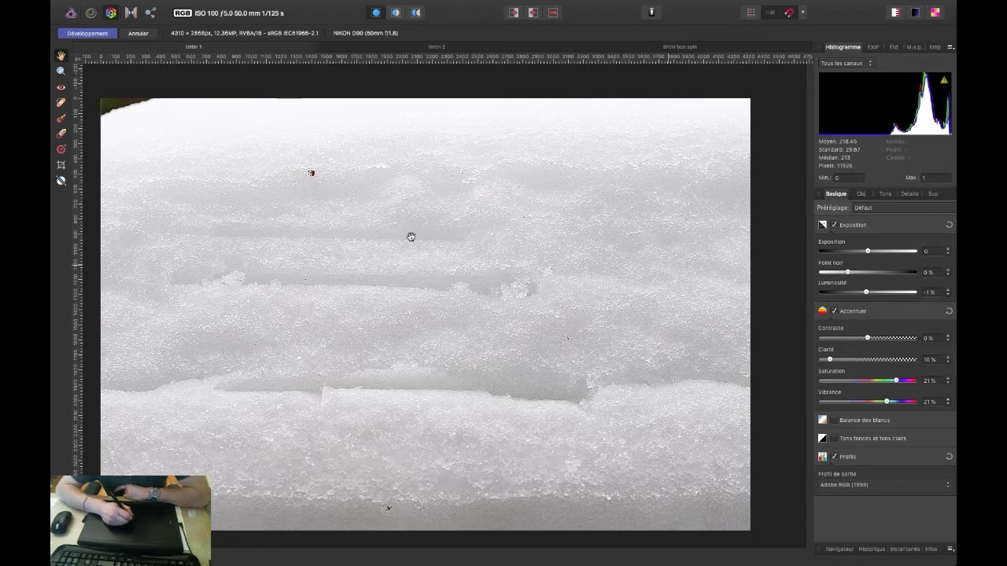
left_click(94, 33)
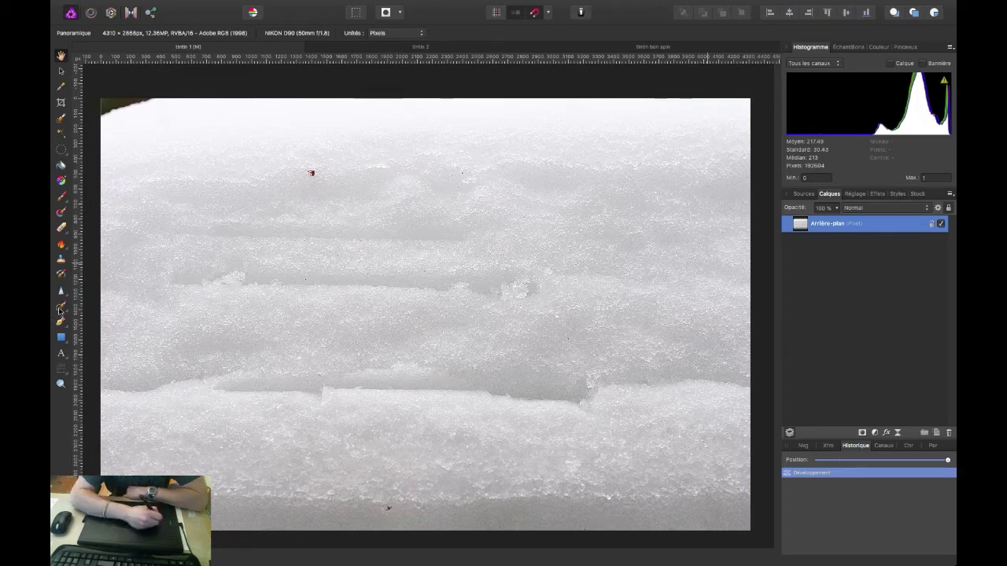
Step: Heal about a dozen dark specks across the upper, middle and lower snow with the Healing Brush
left_click(61, 306)
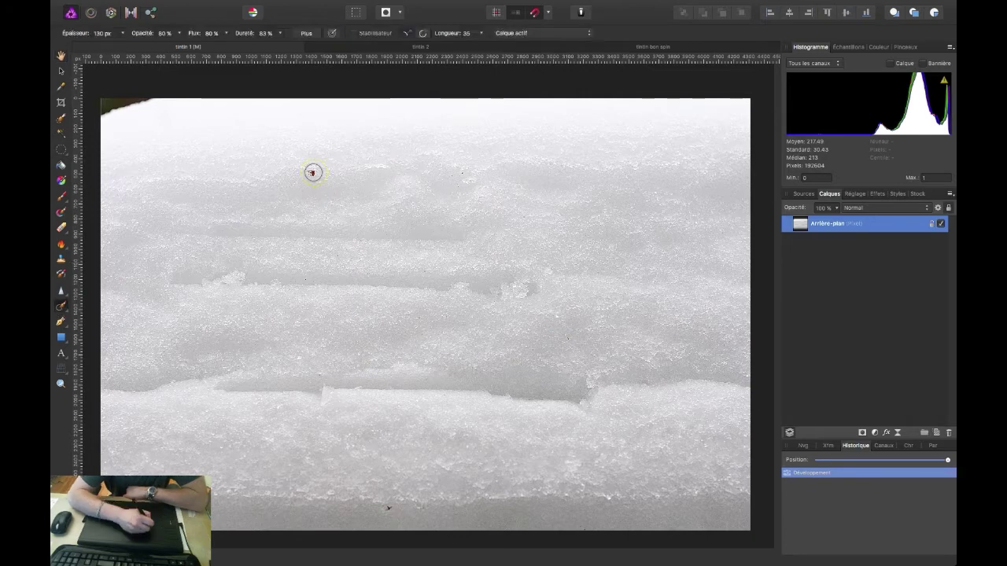
left_click(313, 172)
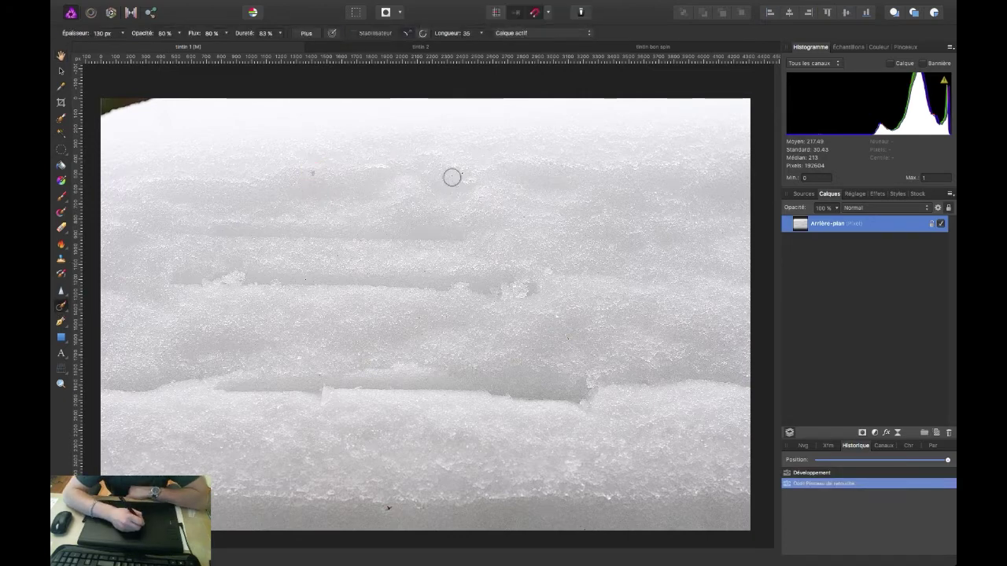
left_click(454, 175)
left_click(312, 172)
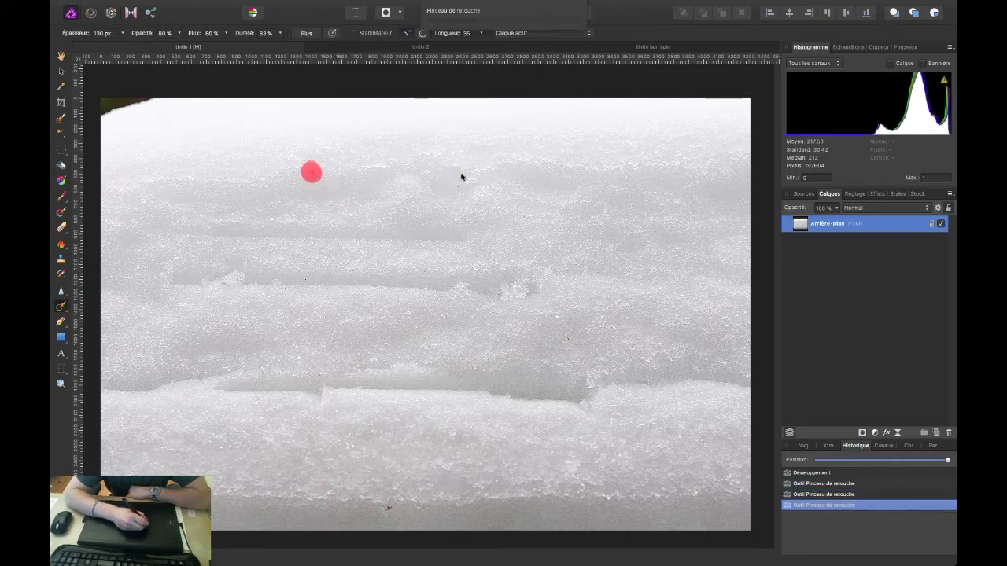
left_click(458, 184)
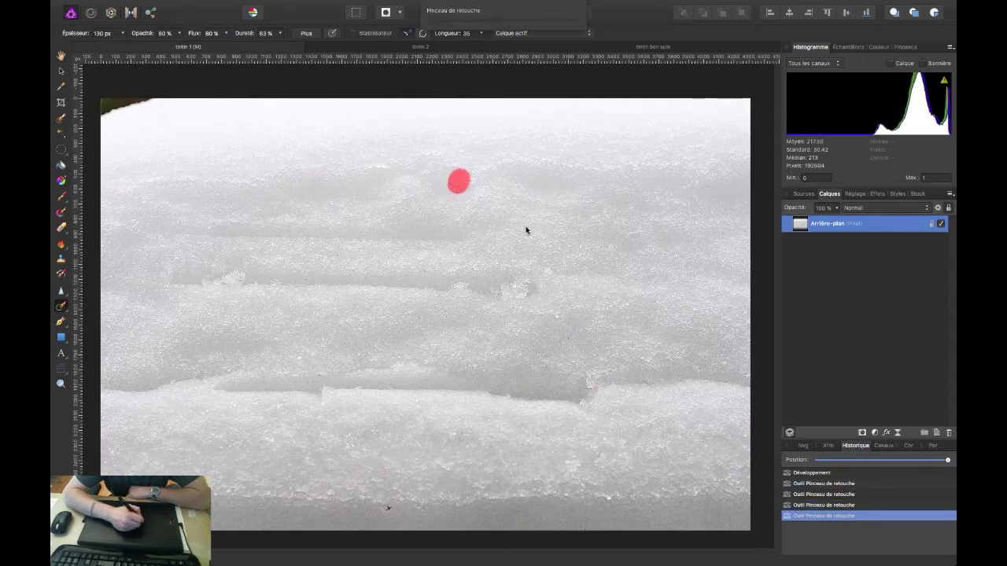
left_click(570, 340)
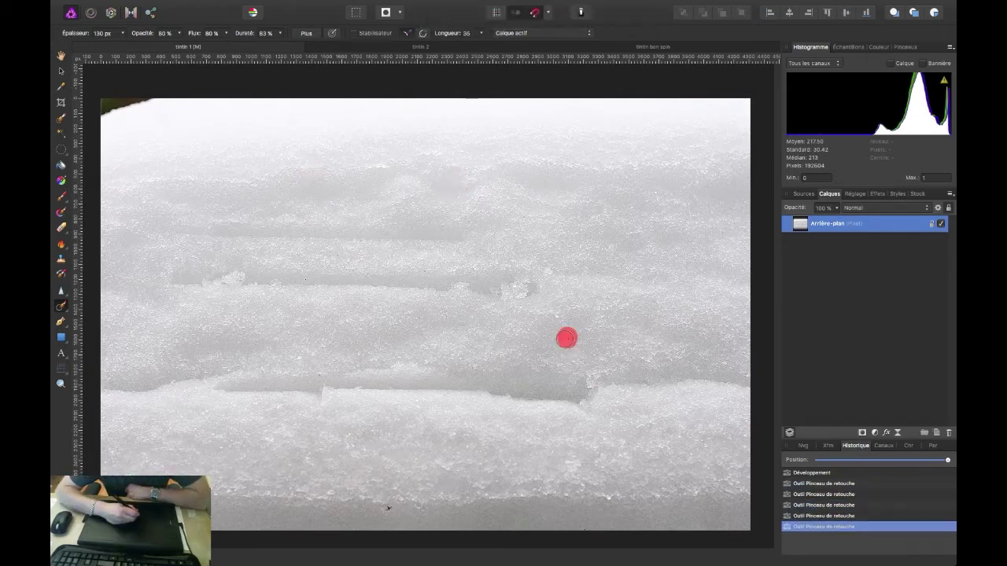
left_click(525, 217)
left_click(533, 349)
left_click(387, 508)
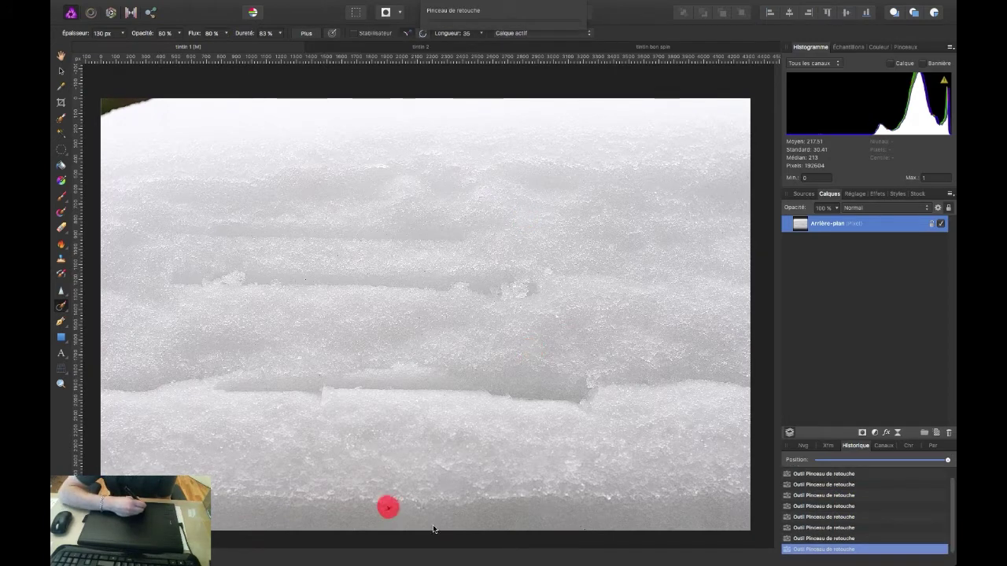
left_click(418, 317)
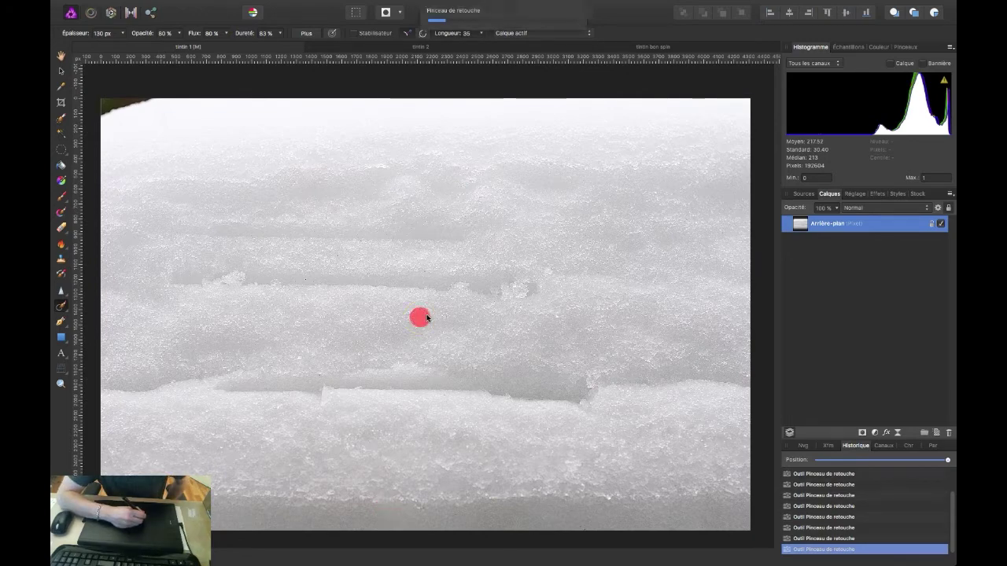
left_click(425, 271)
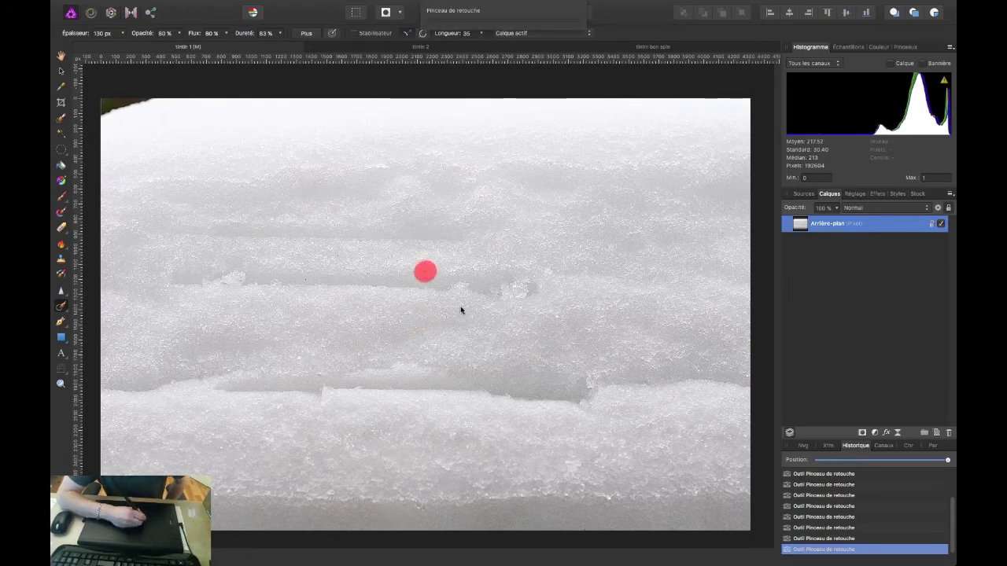
left_click(319, 375)
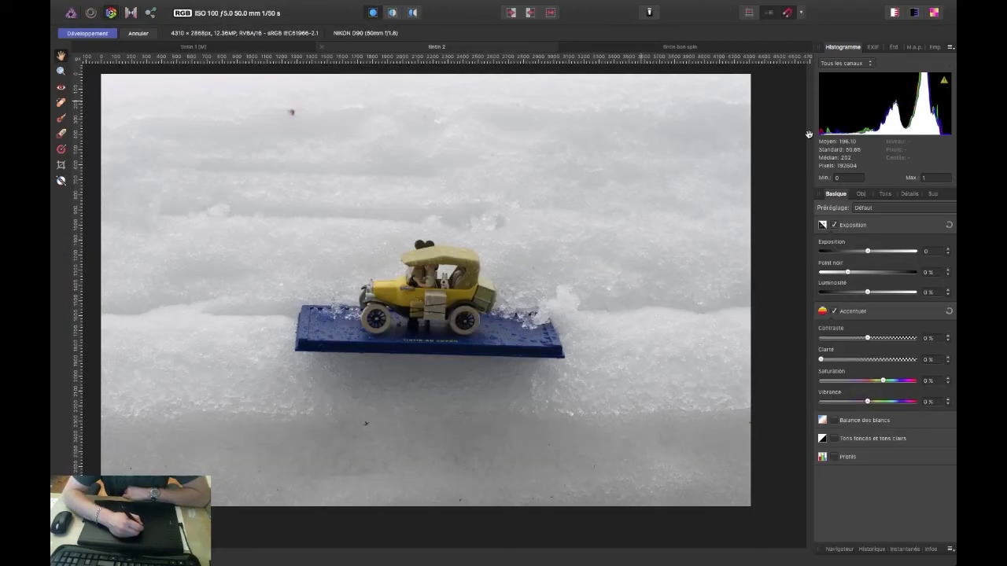
Step: Enable detail sharpening, vignette removal and chromatic aberration reduction for the toy car photo
left_click(909, 194)
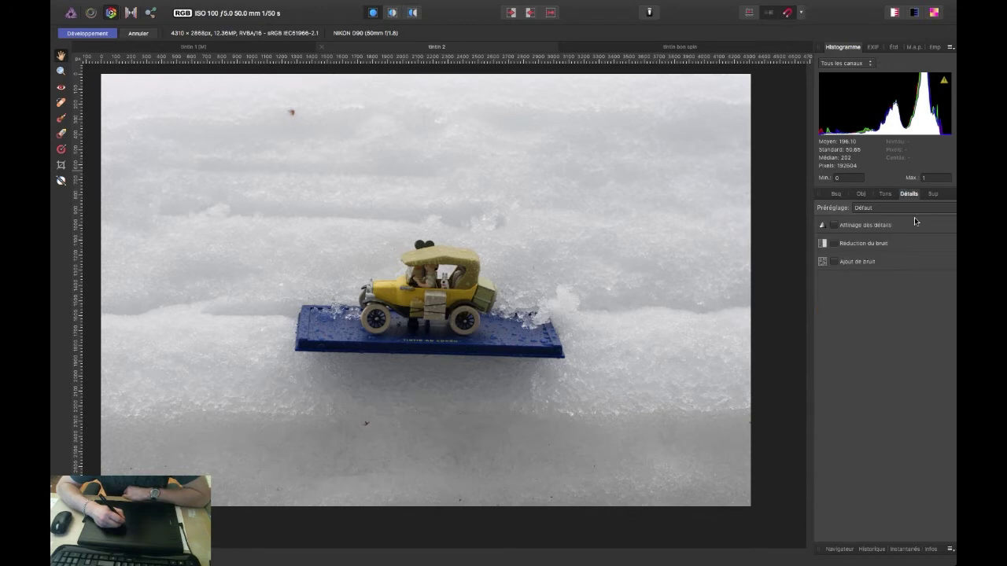
left_click(849, 231)
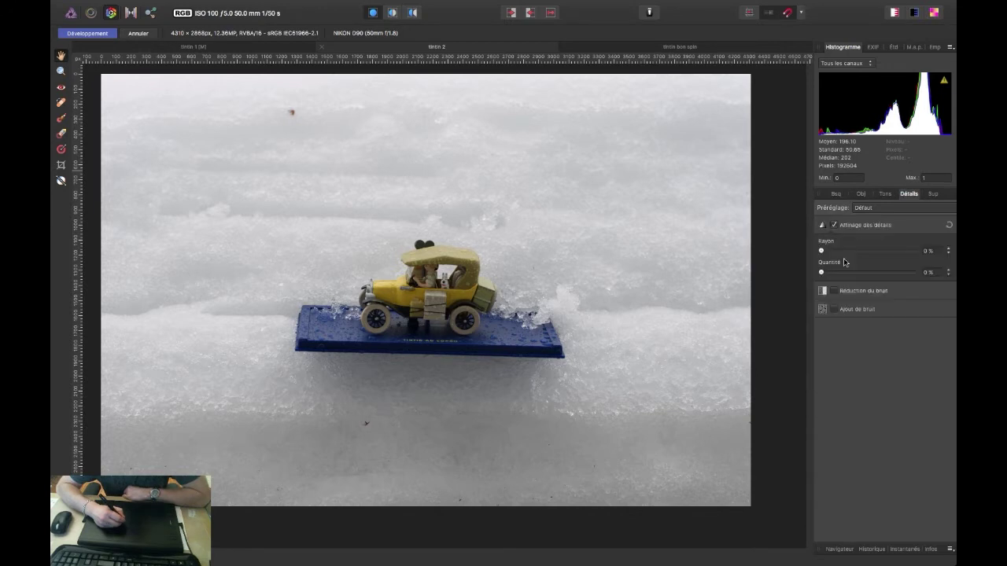
mouse_move(834, 272)
left_mouse_down()
mouse_move(850, 273)
mouse_move(857, 251)
left_mouse_up()
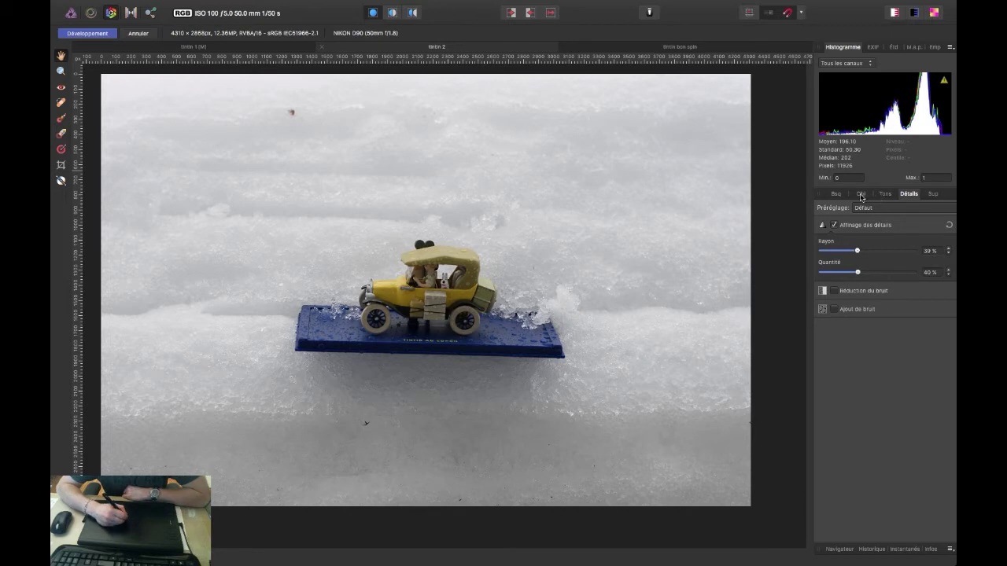
left_click(861, 197)
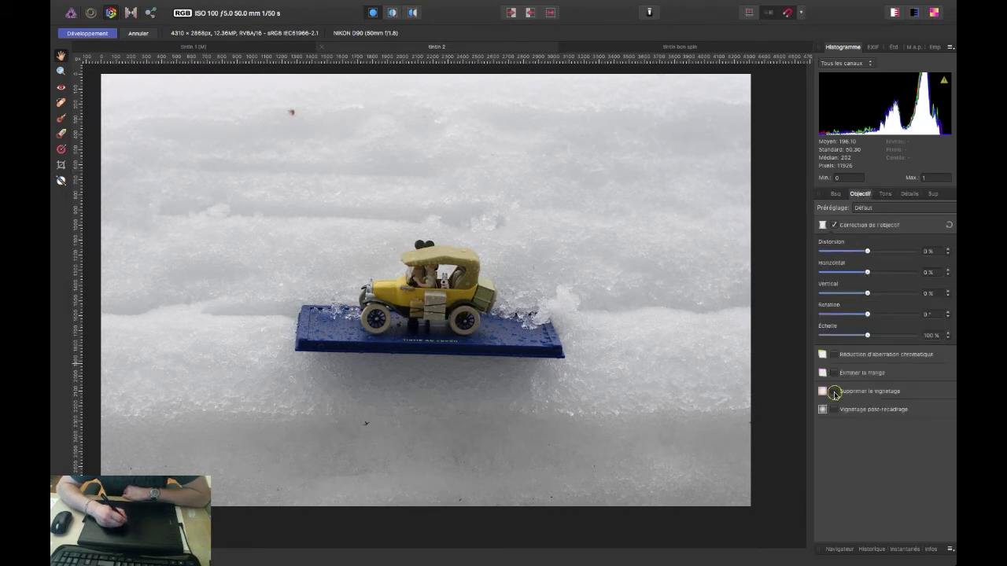
left_click(834, 391)
left_click(835, 355)
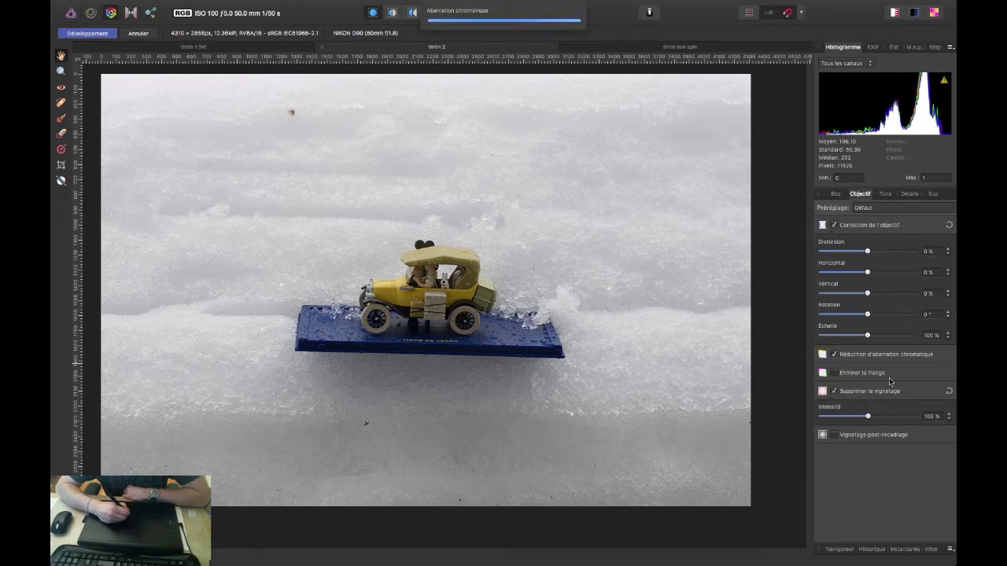
left_click(835, 195)
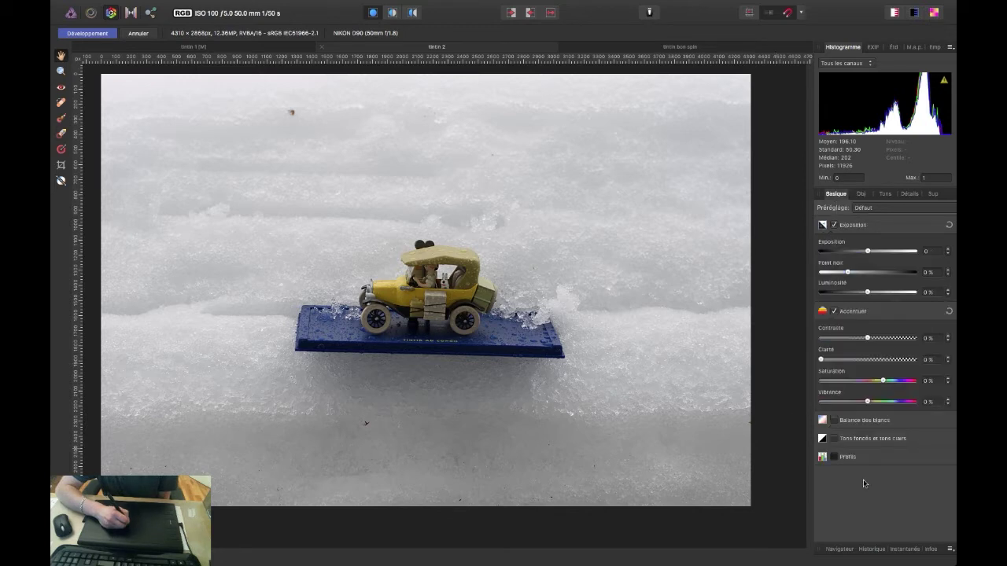
Step: Output Adobe RGB (1998), with clarity 11%, saturation 23%, vibrance 27% and luminosity 8%
left_click(847, 457)
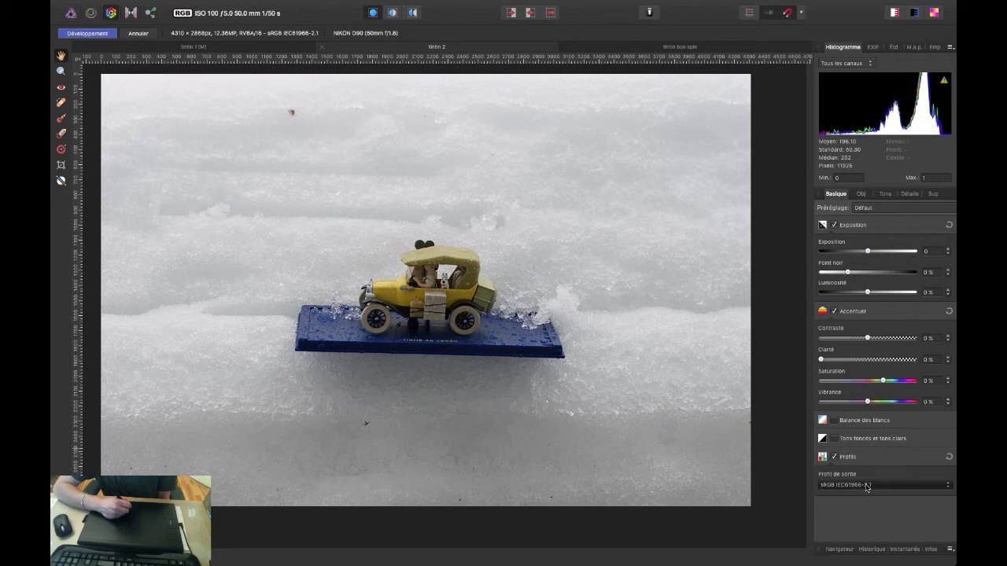
left_click(866, 486)
left_click(850, 376)
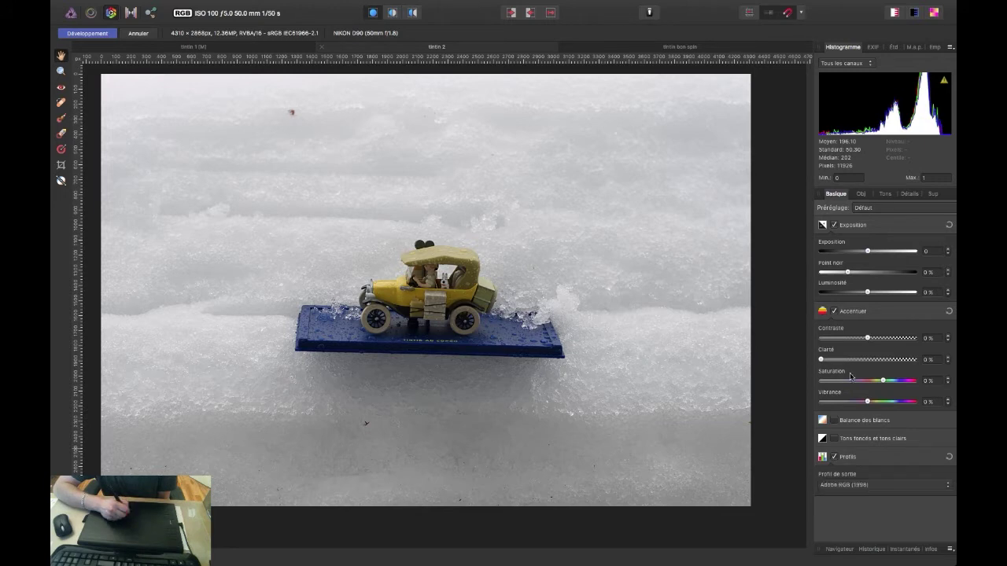
left_click_drag(820, 360, 831, 359)
left_click(884, 381)
mouse_move(884, 382)
left_mouse_down()
mouse_move(899, 383)
mouse_move(893, 402)
left_mouse_up()
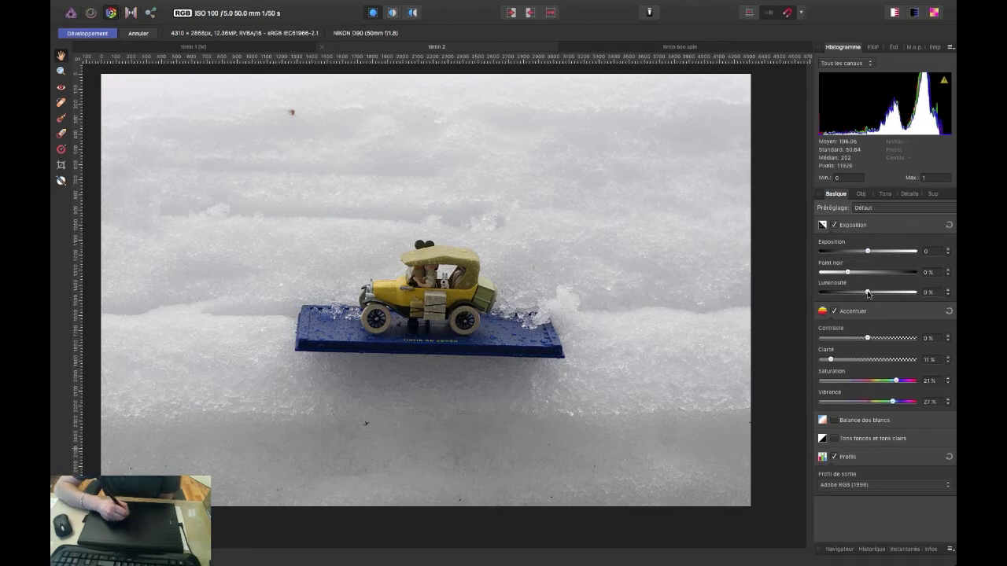
left_click_drag(868, 292, 882, 293)
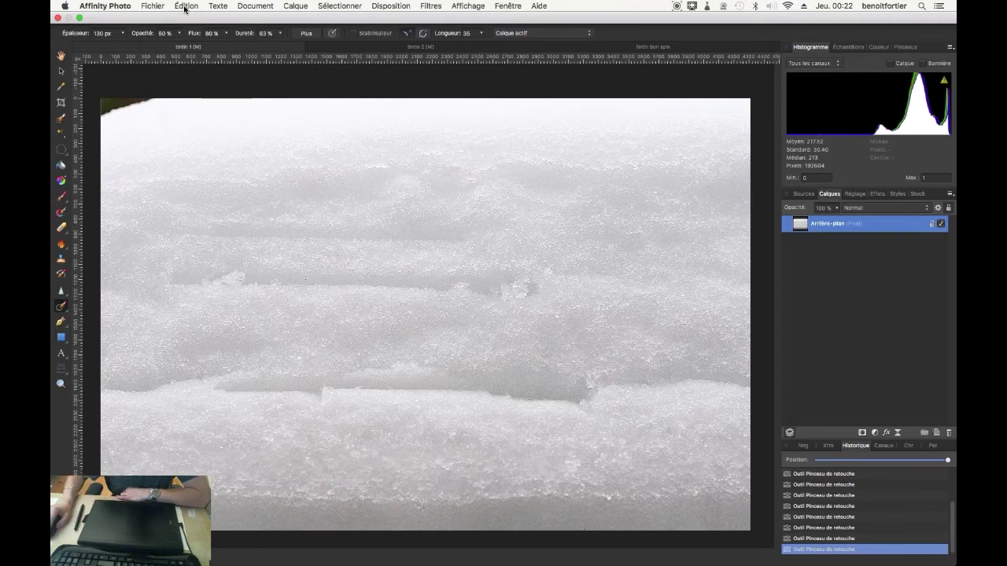
Step: Copy the retouched snow image and paste it as a new layer in the tintin 2 document
left_click(186, 7)
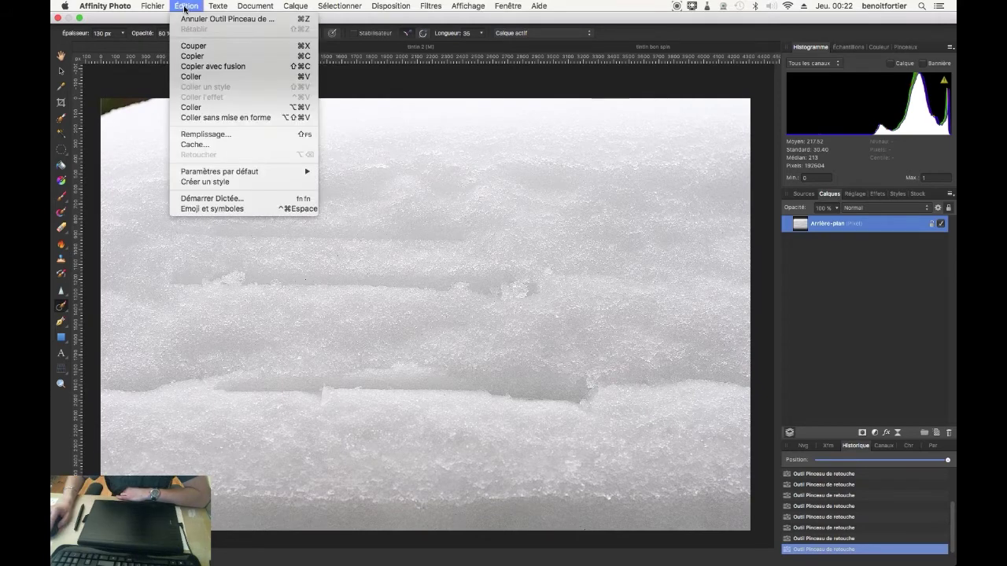
left_click(194, 56)
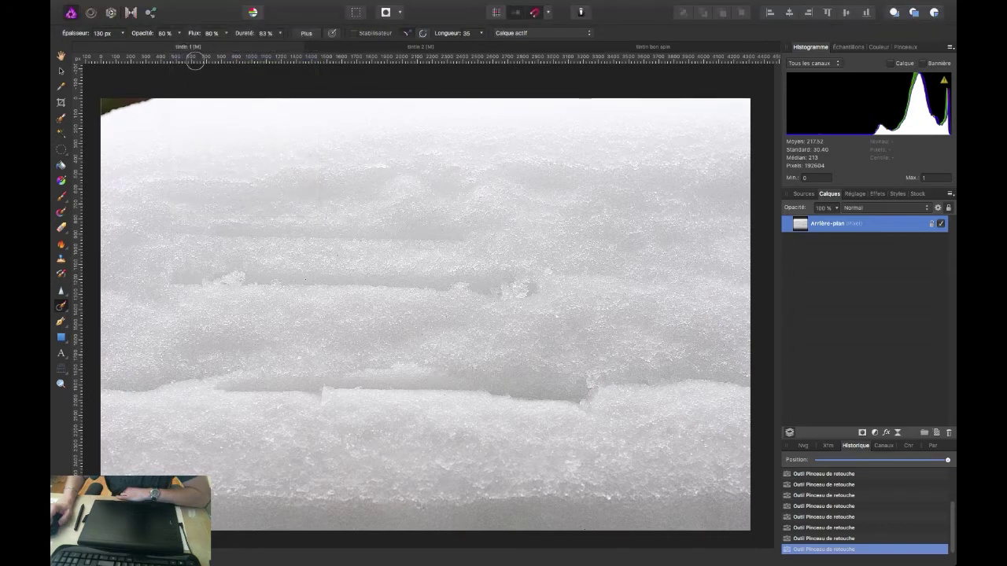
left_click(374, 47)
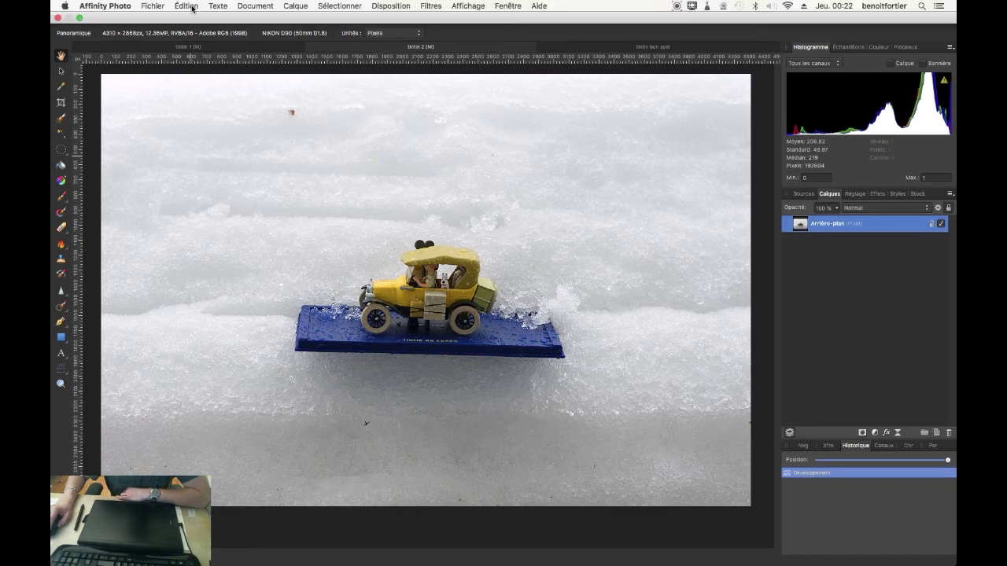
left_click(186, 6)
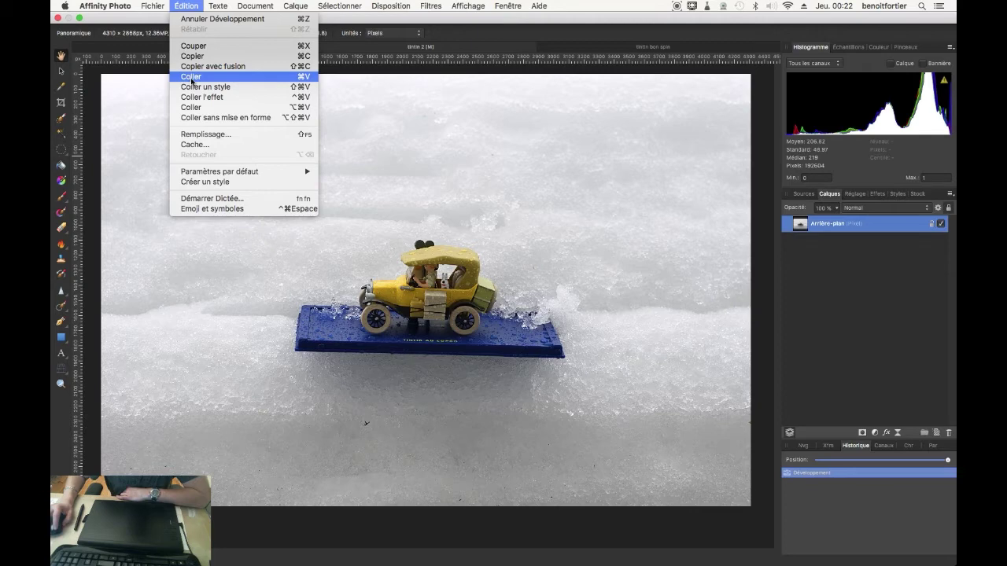
left_click(191, 77)
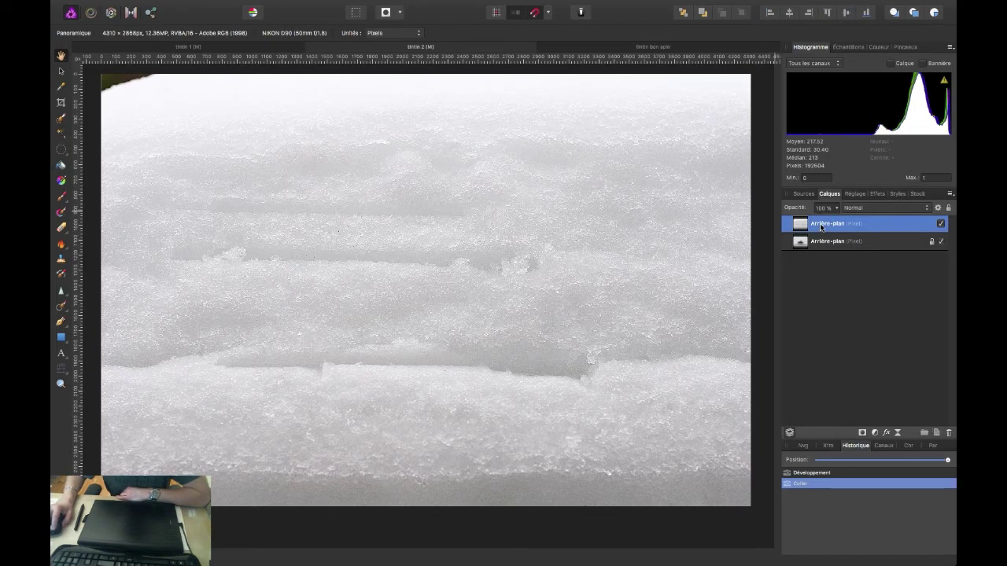
Step: Rename the pasted layer 'fond de neige' and begin renaming the car layer
double_click(821, 227)
type("fond de")
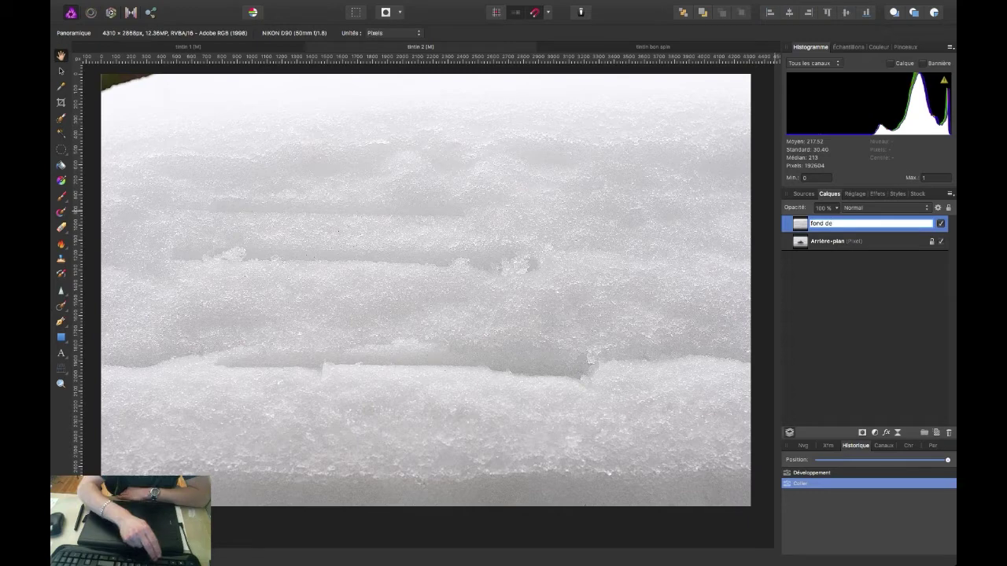
type(" neige")
double_click(822, 242)
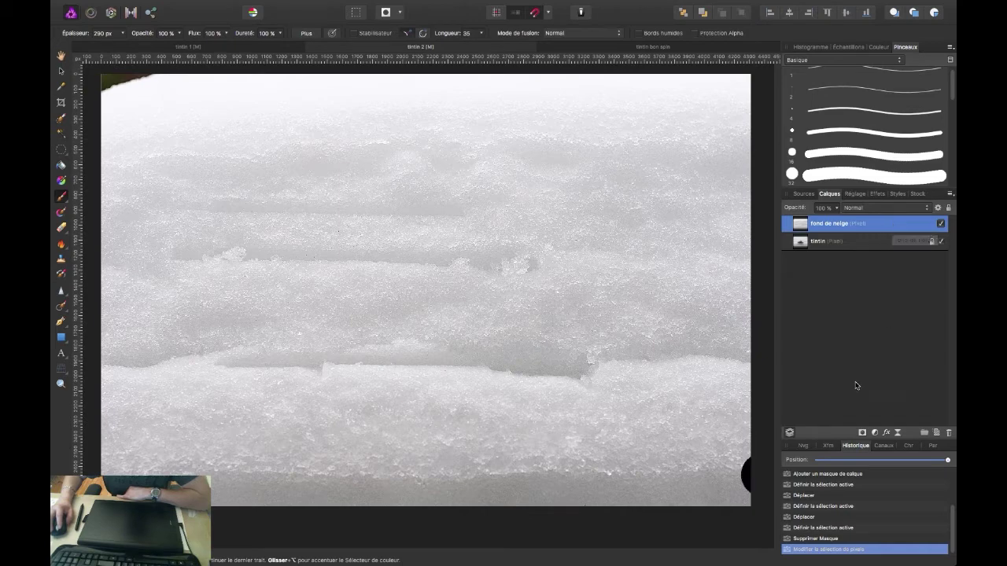
type("tintin")
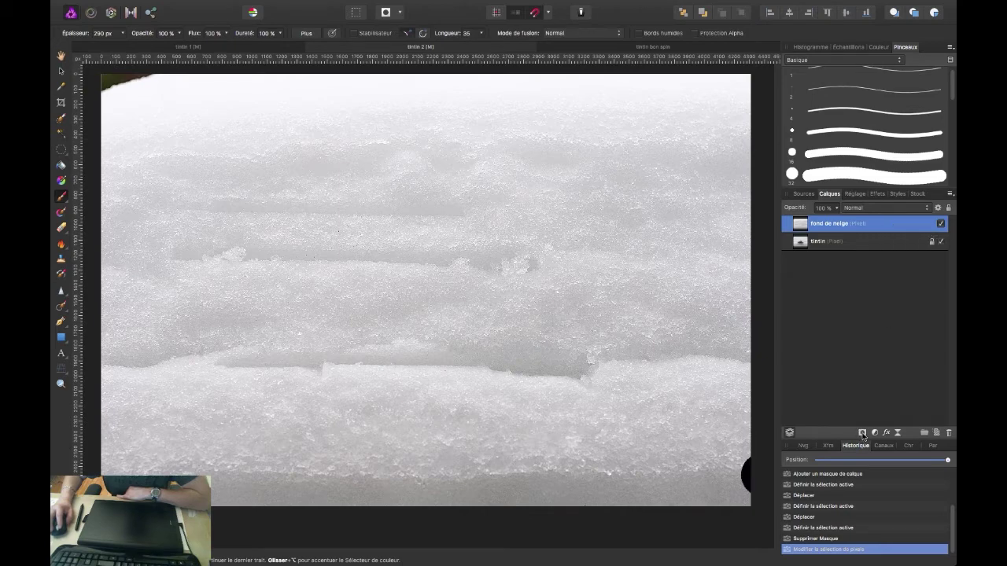
Step: Add a mask to the snow layer and name it 'voiture tintin'
left_click(862, 434)
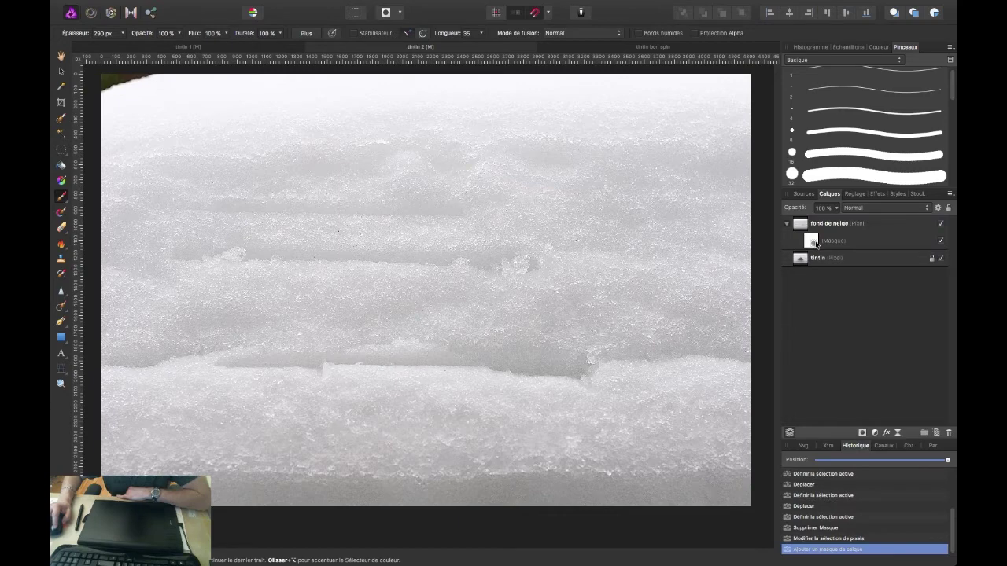
left_click(820, 242)
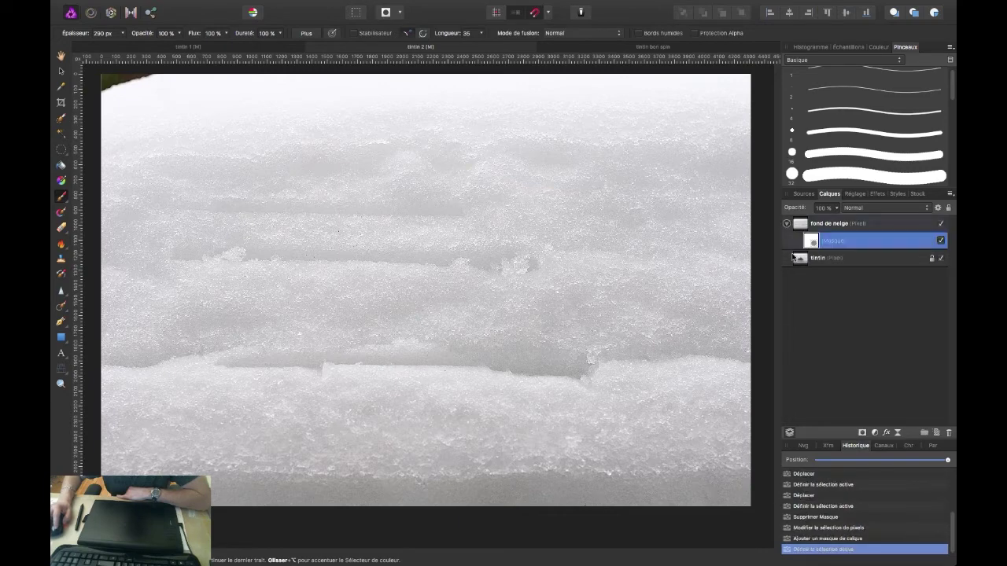
left_click(836, 243)
double_click(837, 243)
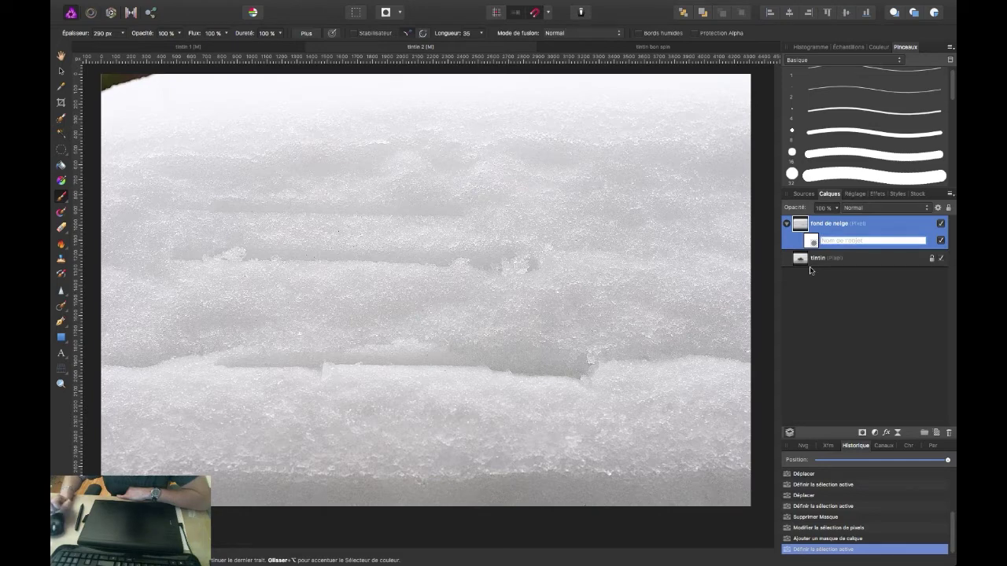
type("v")
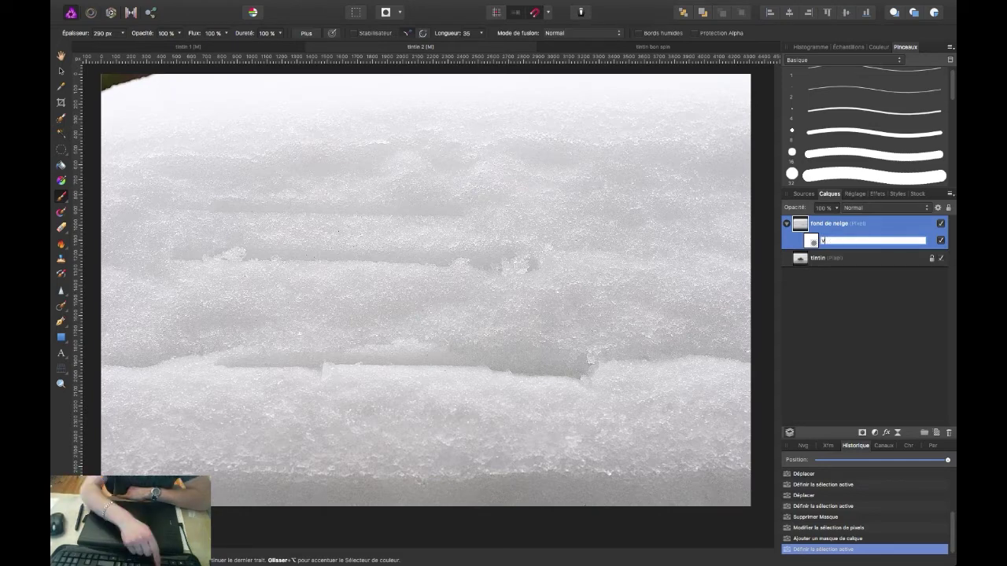
type("oiture tint")
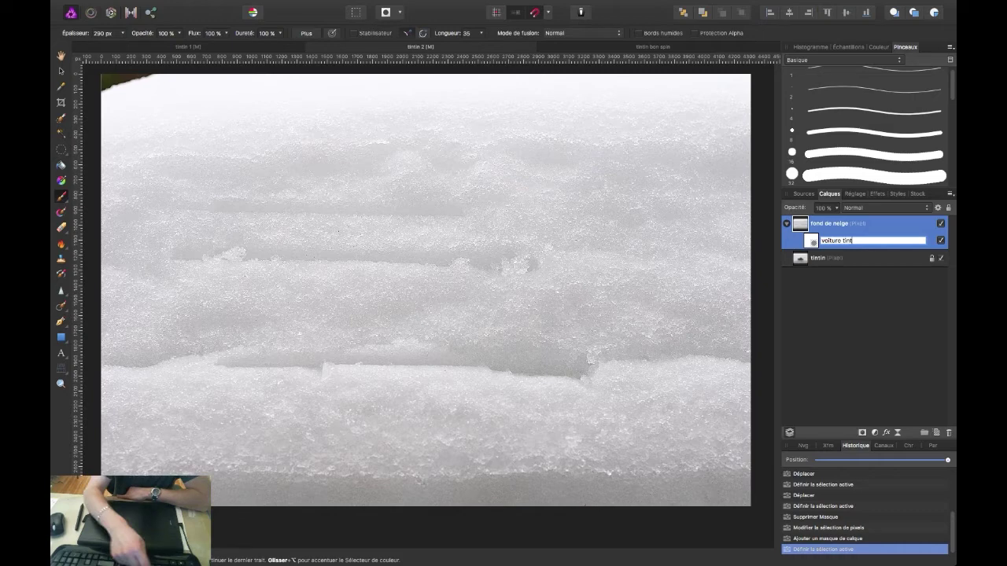
type("in")
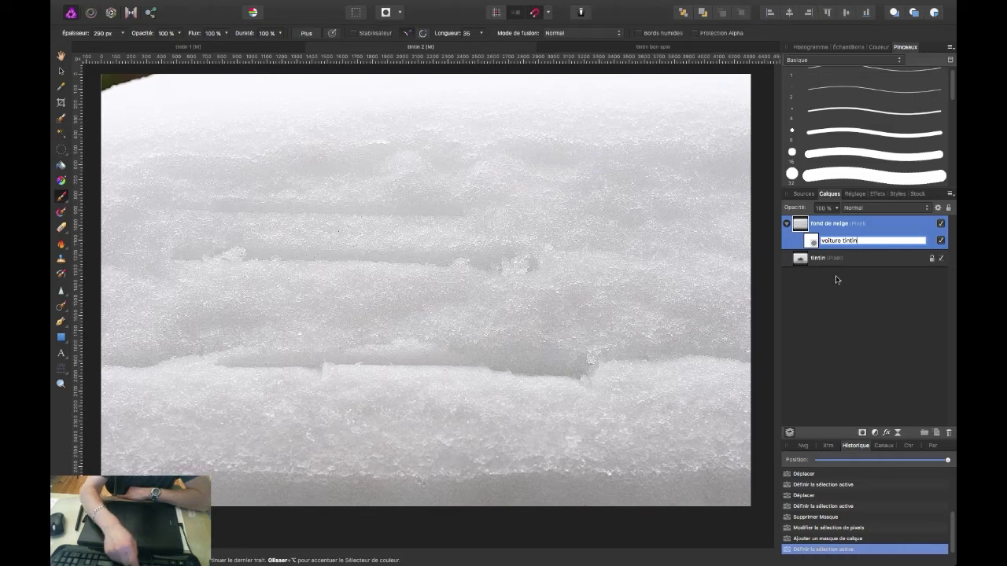
left_click(815, 241)
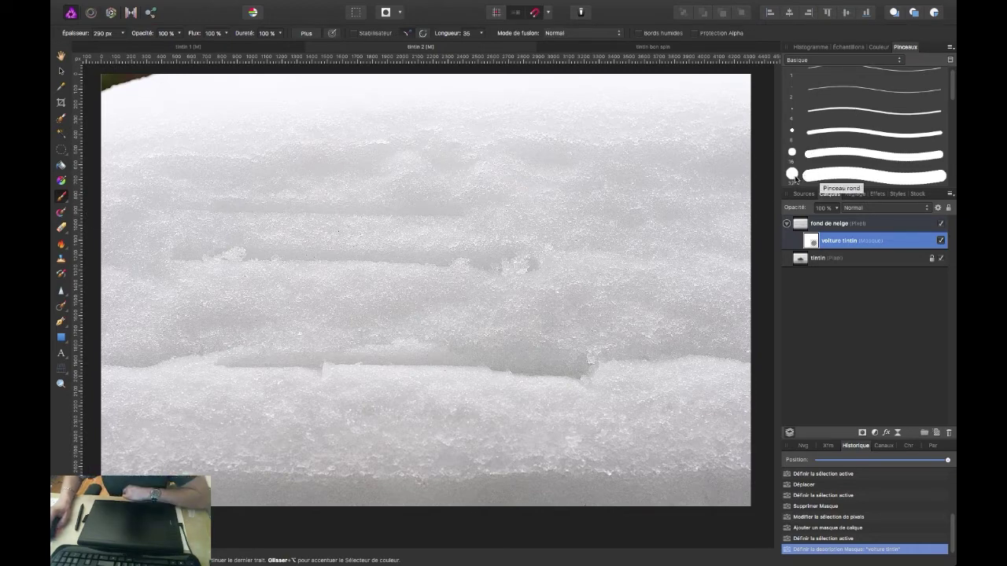
Step: Set up a round brush at 210 px width and 80% hardness
left_click(815, 177)
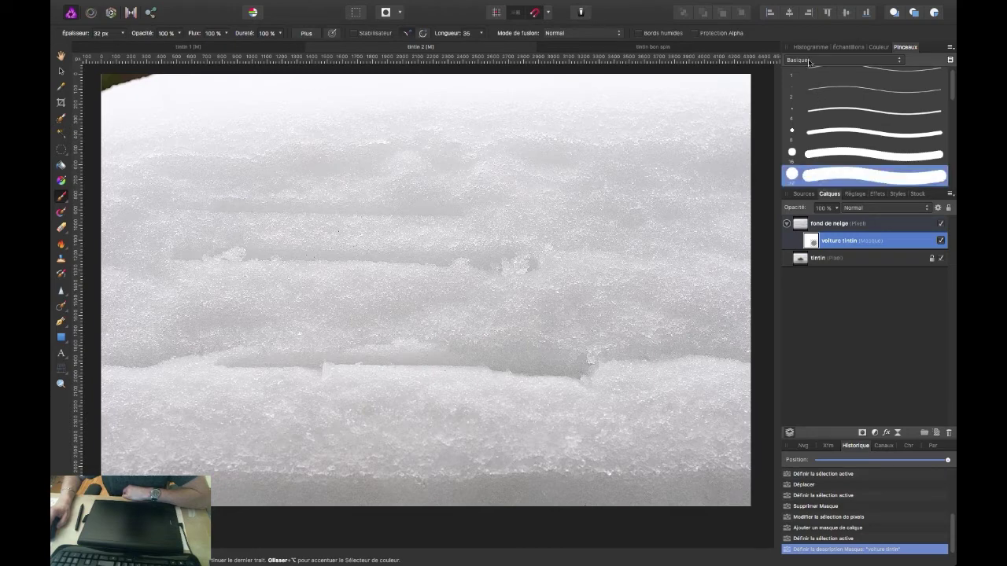
left_click(901, 61)
left_click(902, 63)
left_click_drag(122, 33, 146, 39)
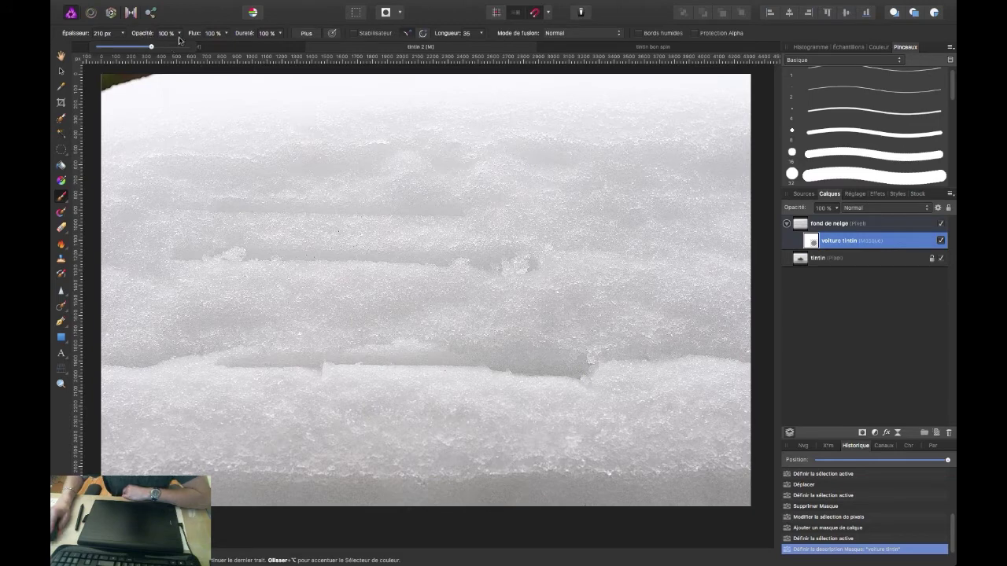
left_click(281, 37)
left_click_drag(281, 47, 260, 48)
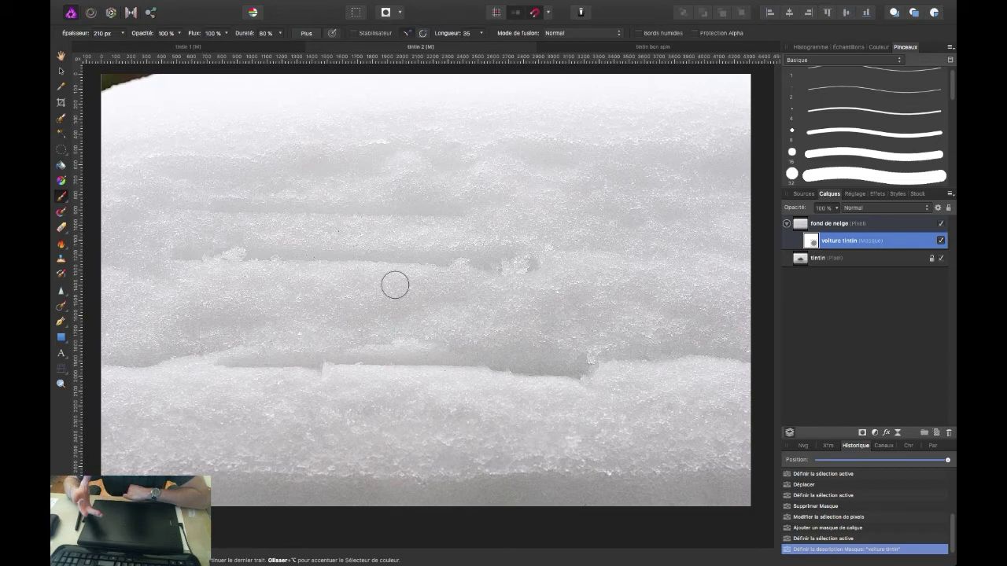
Step: Paint black on the mask over the car to reveal its body and base
left_click_drag(393, 273, 402, 275)
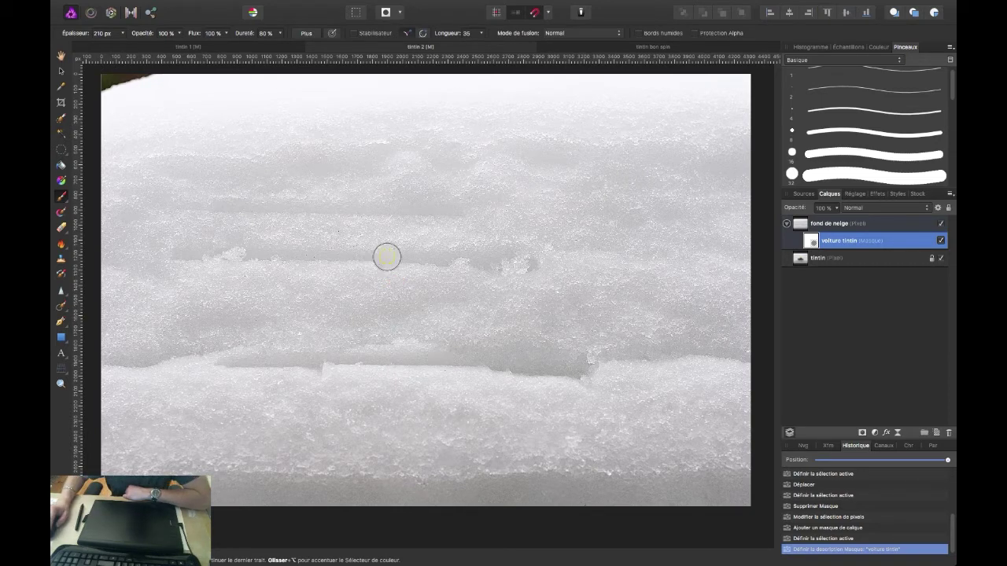
left_click_drag(402, 250, 471, 251)
mouse_move(378, 255)
left_mouse_down()
mouse_move(506, 266)
mouse_move(364, 281)
mouse_move(463, 288)
mouse_move(364, 292)
mouse_move(491, 308)
mouse_move(488, 322)
left_mouse_up()
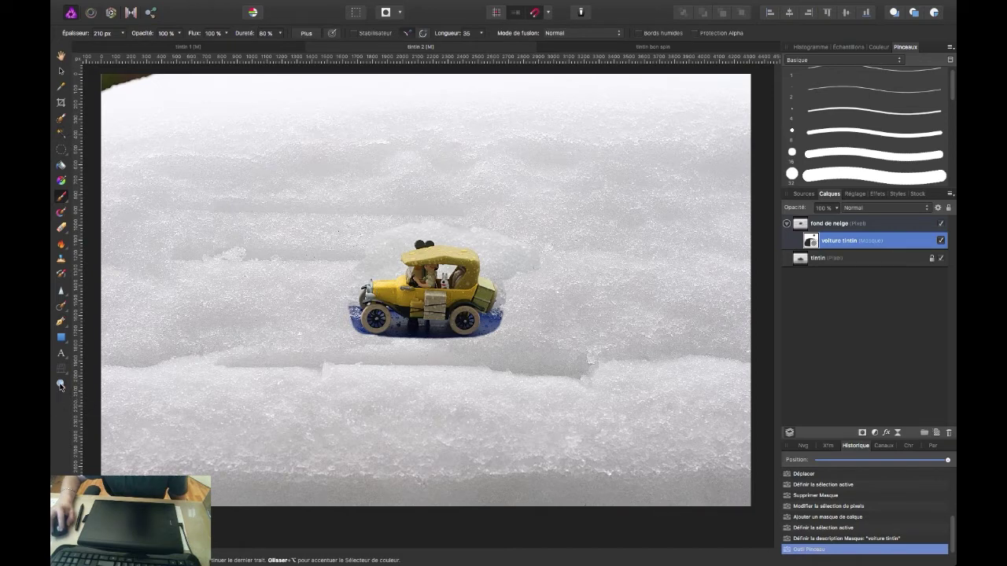
Step: Zoom the car to 100% and touch up the mask edges with a 43 px brush
left_click(60, 385)
left_click(430, 294)
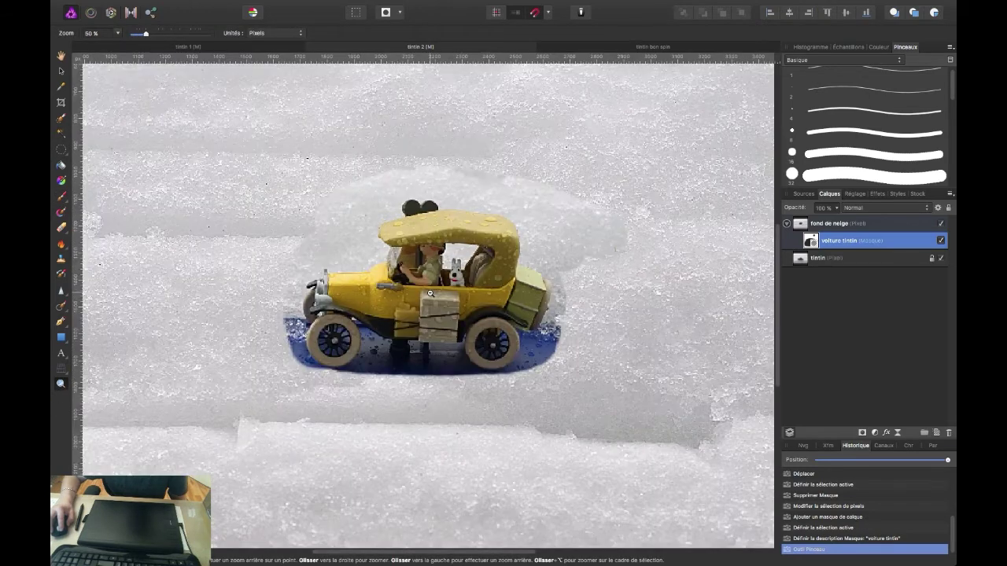
left_click(430, 294)
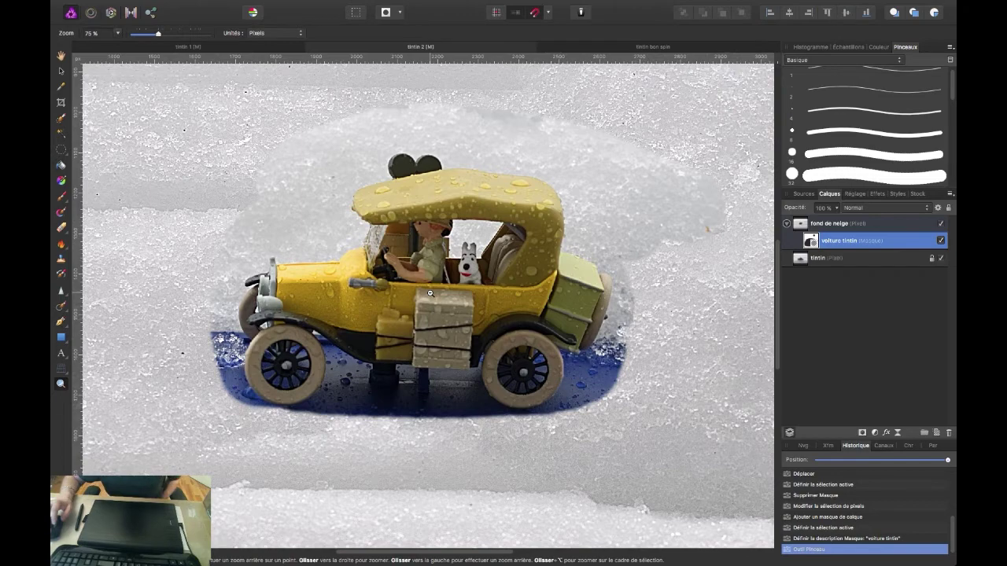
left_click(425, 294)
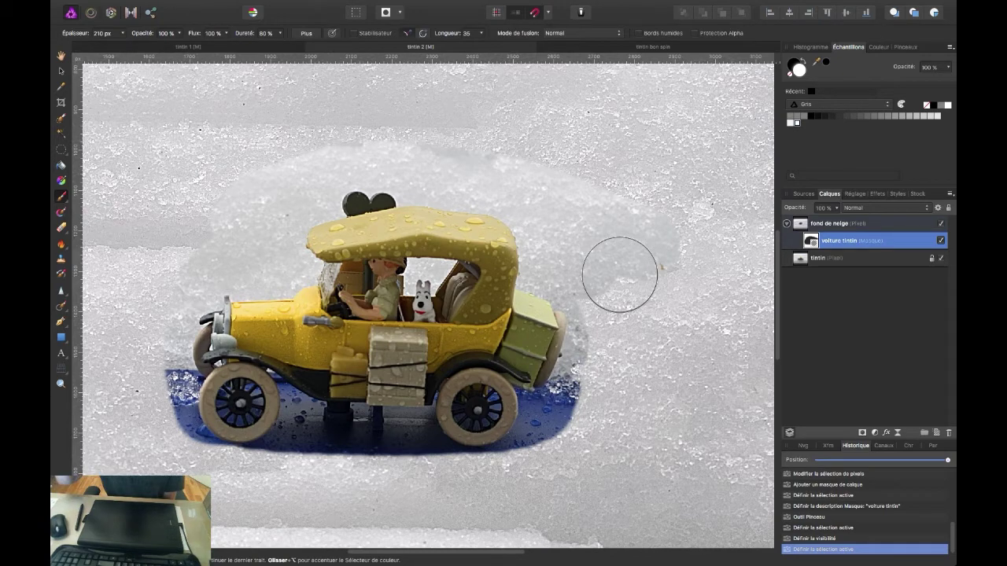
left_click(122, 35)
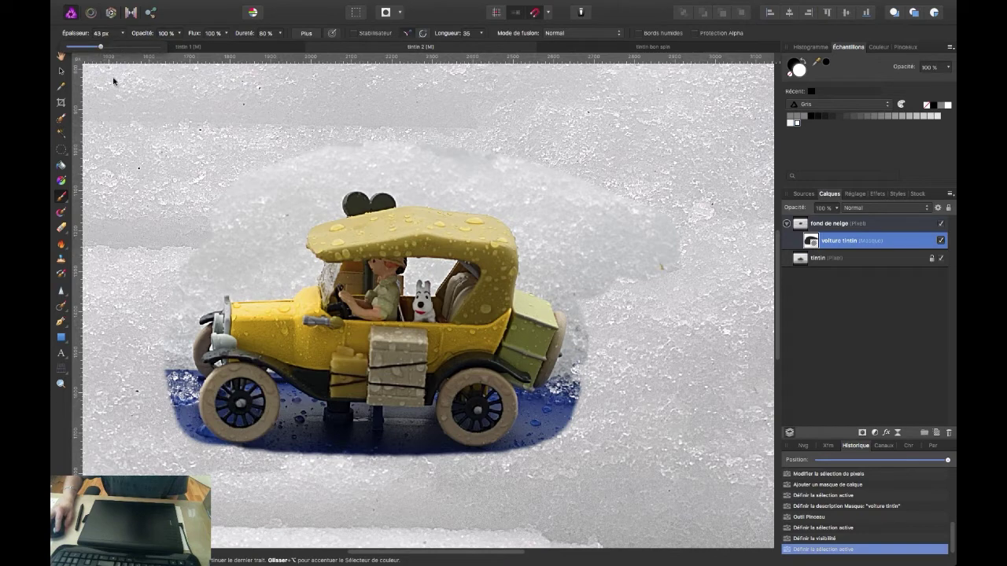
left_click_drag(334, 149, 348, 151)
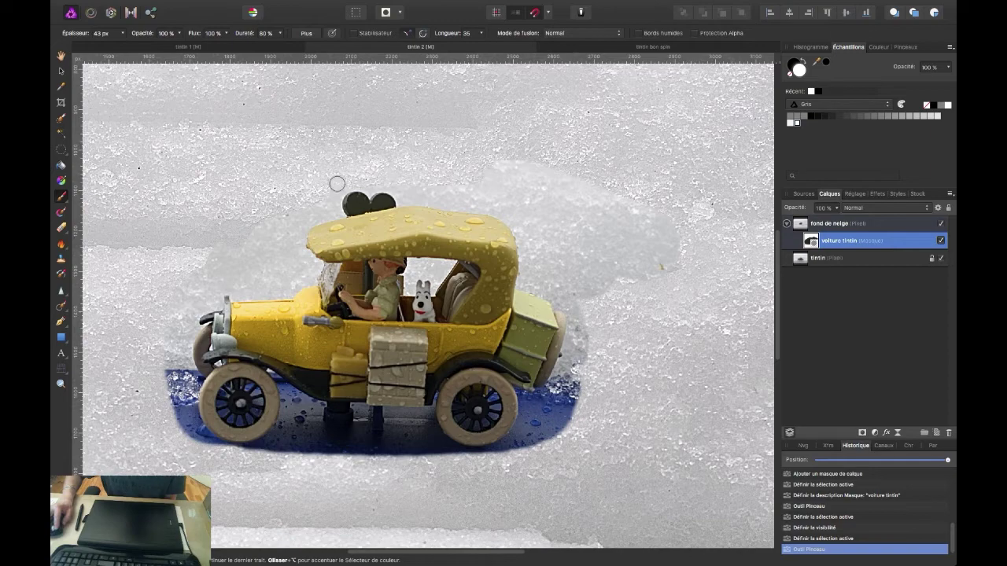
Step: Refine the mask along the car's roof edge and cover grey patches in the upper-right snow
scroll(240, 241, "up", 3)
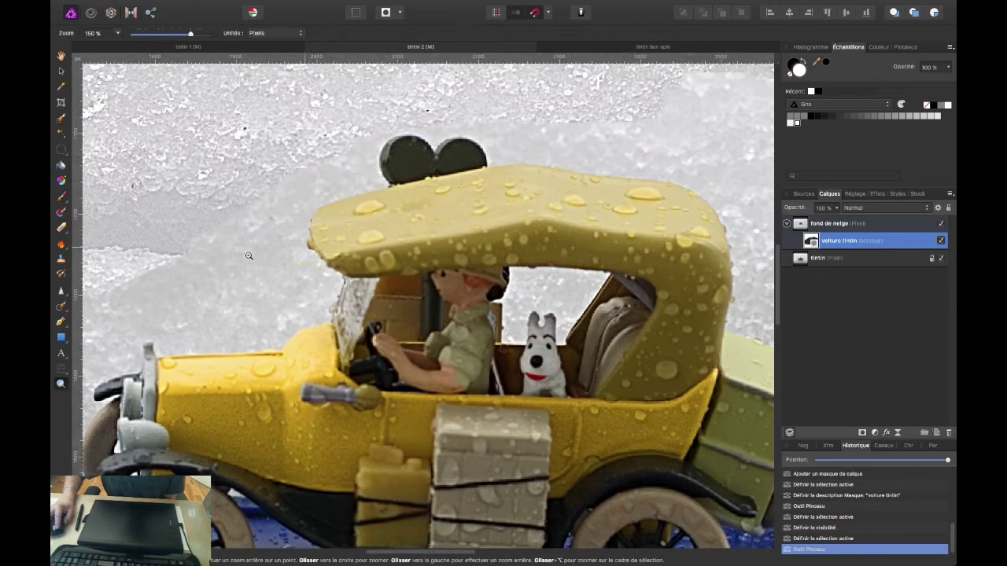
left_click_drag(189, 252, 301, 268)
key("bracketleft")
key("bracketleft")
left_click_drag(333, 163, 700, 177)
key("bracketright")
key("bracketright")
left_click_drag(748, 146, 711, 175)
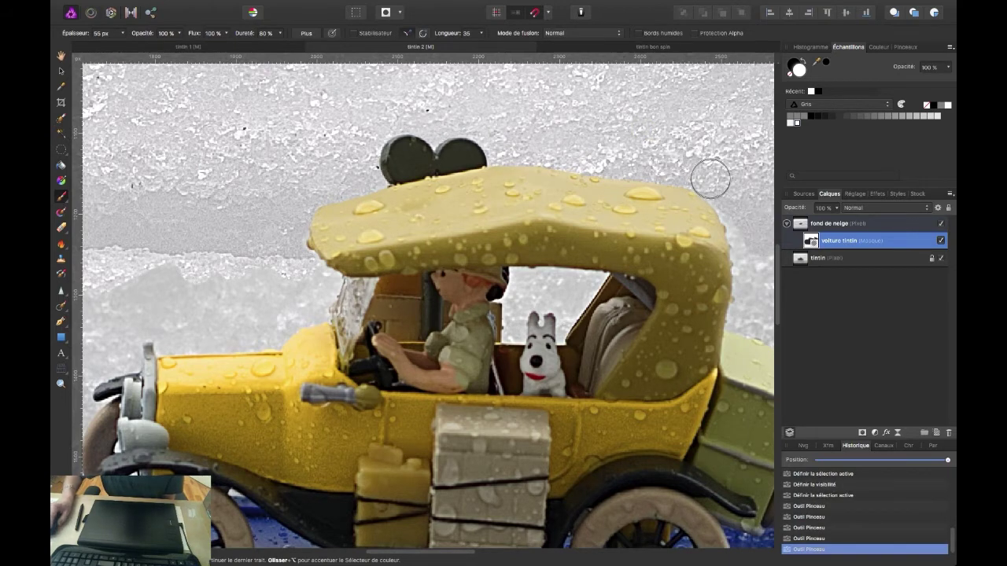
left_click_drag(257, 280, 158, 265)
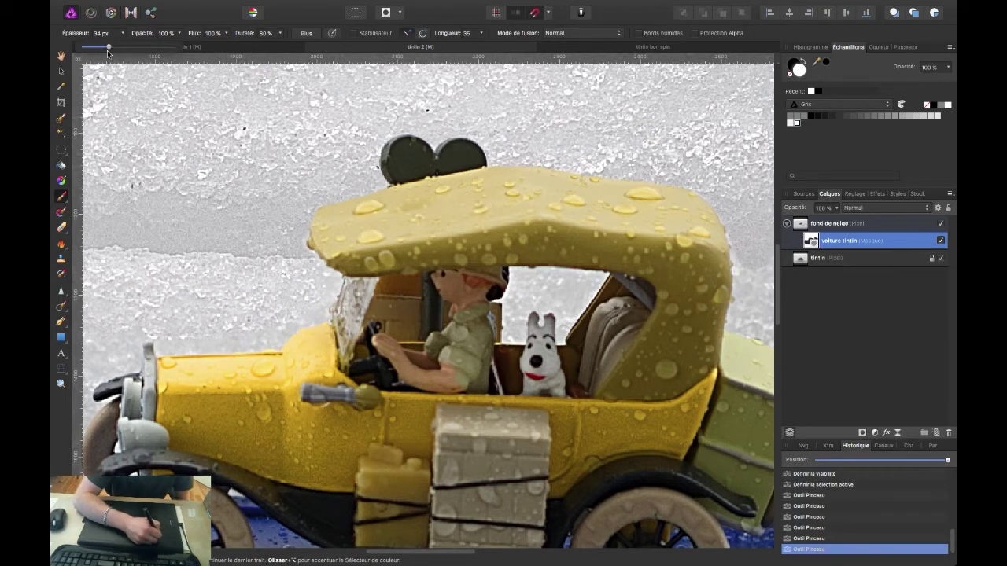
key("bracketleft")
key("bracketleft")
Step: Paint out the blue area left of the front wheel with a 30 px brush and smaller
key("h")
left_click_drag(118, 354, 307, 236)
key("b")
left_click_drag(251, 203, 270, 480)
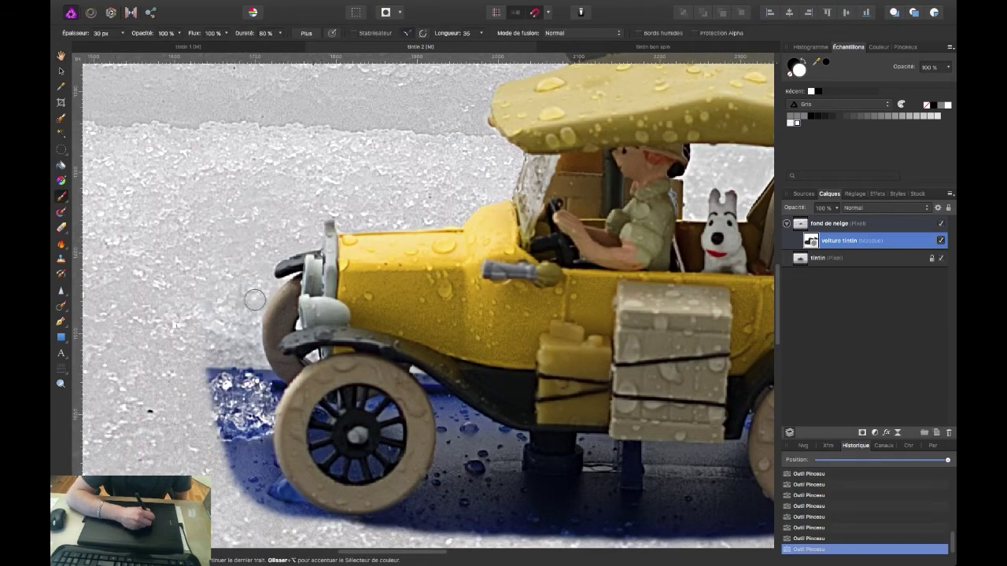
scroll(269, 480, "up", 3)
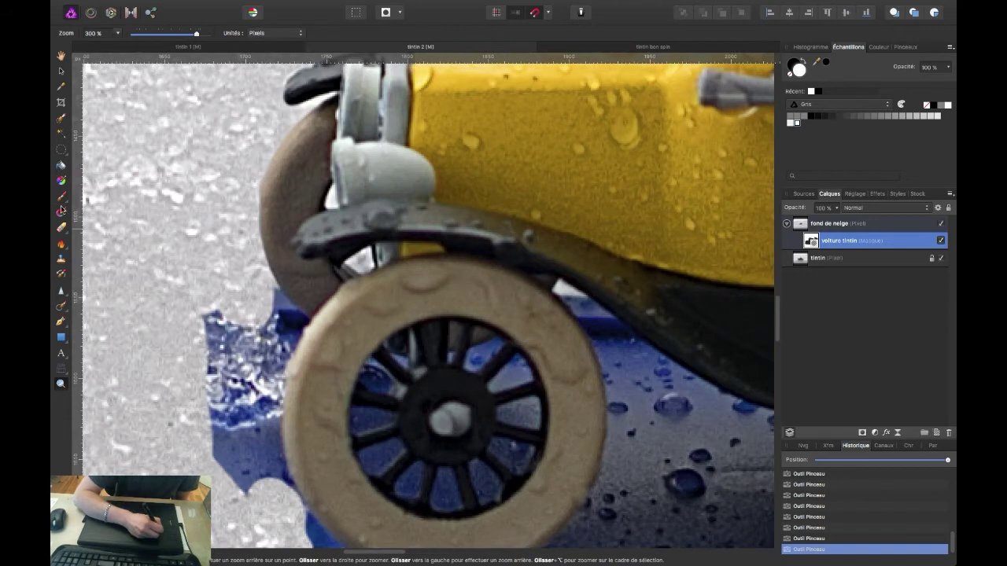
key("bracketleft")
left_click_drag(270, 299, 259, 472)
key("bracketleft")
key("bracketleft")
left_click_drag(286, 346, 276, 472)
key("ctrl+z")
left_click_drag(277, 415, 296, 502)
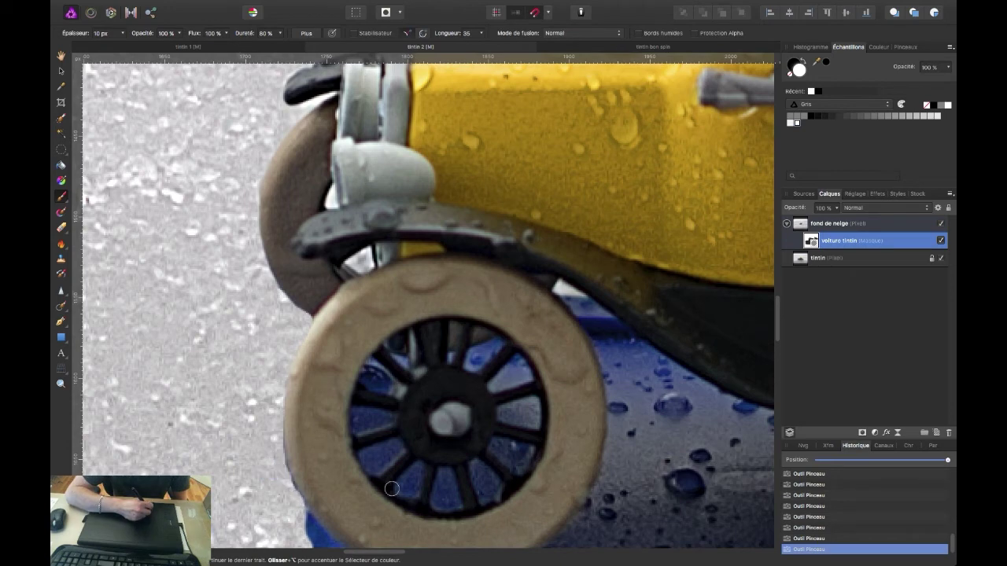
scroll(295, 502, "down", 3)
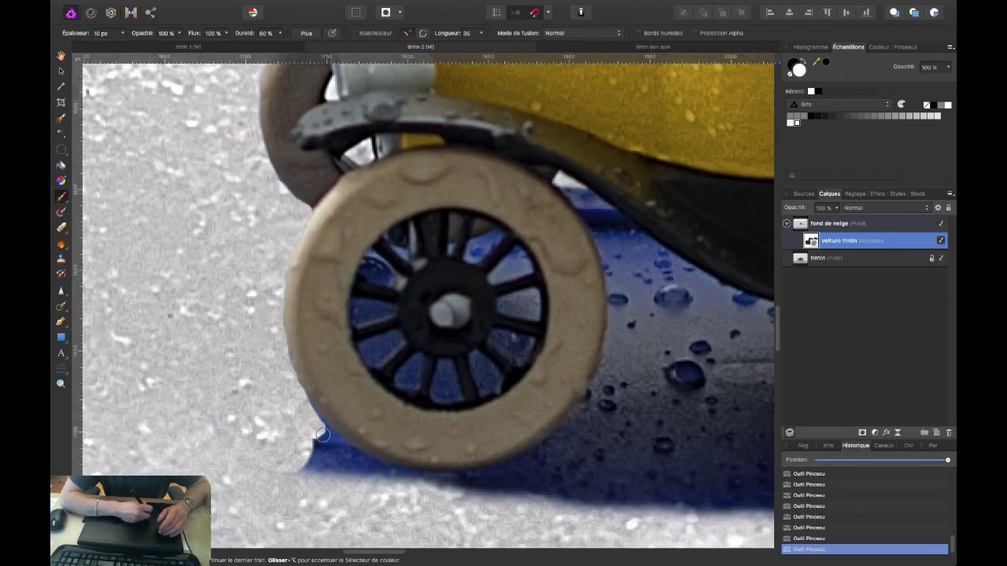
left_click_drag(306, 409, 318, 426)
Step: Hide the blue shadow under and below the front wheel
left_click_drag(346, 463, 402, 469)
mouse_move(314, 419)
left_mouse_down()
mouse_move(409, 476)
mouse_move(456, 482)
mouse_move(327, 431)
left_mouse_up()
mouse_move(382, 466)
left_mouse_down()
mouse_move(511, 504)
mouse_move(622, 500)
left_mouse_up()
left_click(122, 33)
left_click_drag(118, 49, 157, 48)
mouse_move(630, 472)
left_mouse_down()
mouse_move(708, 354)
mouse_move(740, 494)
mouse_move(598, 440)
mouse_move(519, 472)
left_mouse_up()
left_click(377, 346)
Step: Clear the blue between the lower and upper-left spokes, shrinking the brush to 2 px
key("bracketleft")
key("bracketleft")
key("bracketleft")
mouse_move(367, 343)
left_mouse_down()
mouse_move(397, 340)
mouse_move(362, 305)
mouse_move(358, 315)
left_mouse_up()
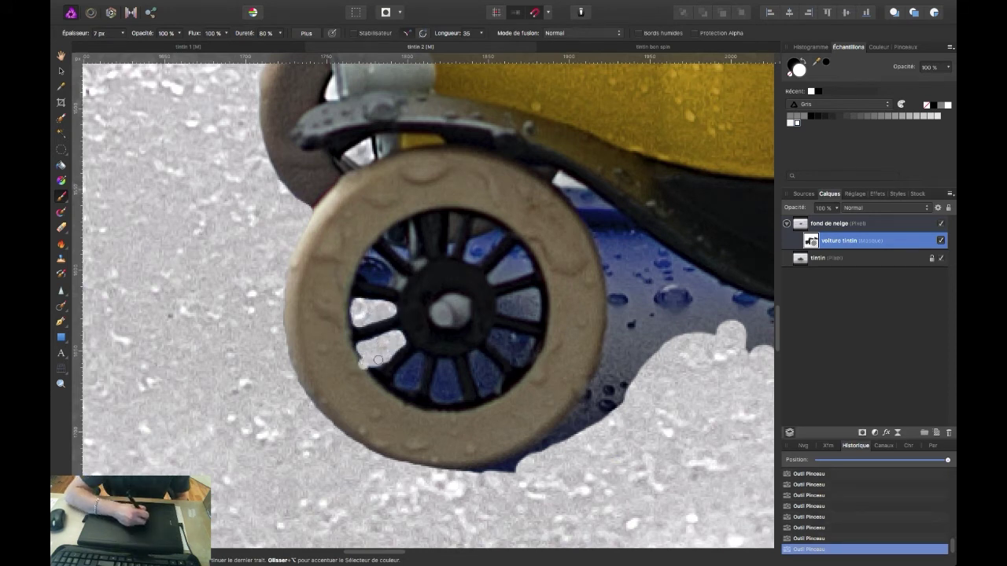
left_click_drag(370, 251, 400, 284)
left_click(122, 33)
left_click(118, 49)
left_click_drag(119, 49, 107, 49)
Step: Clear the remaining blue in the spoke gaps around the wheel hub
left_click(455, 248)
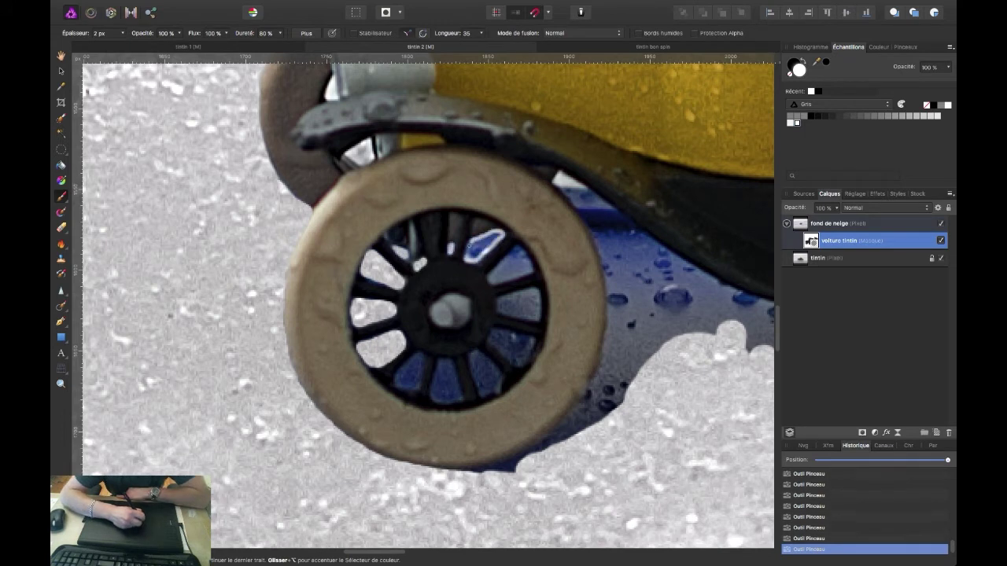
left_click_drag(466, 304, 444, 323)
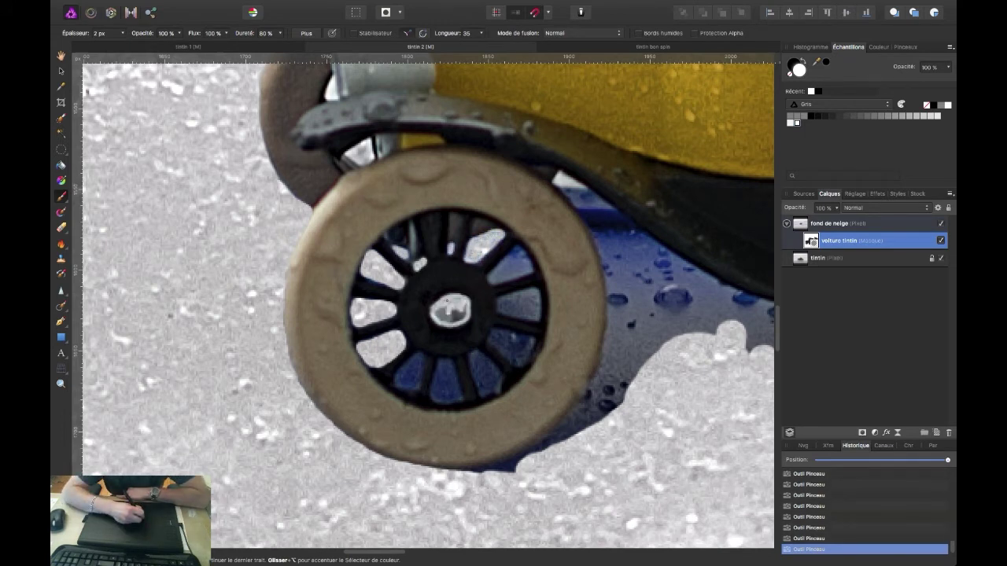
left_click_drag(412, 380, 450, 384)
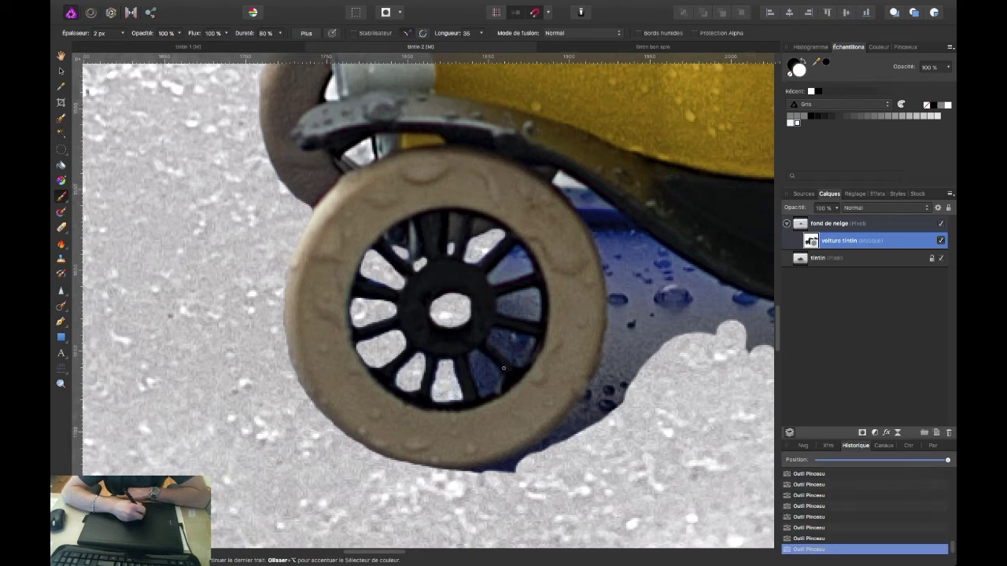
left_click_drag(503, 368, 483, 393)
mouse_move(493, 344)
left_mouse_down()
mouse_move(504, 362)
mouse_move(515, 354)
left_mouse_up()
mouse_move(497, 315)
left_mouse_down()
mouse_move(536, 299)
mouse_move(528, 248)
left_mouse_up()
left_click_drag(488, 281, 524, 254)
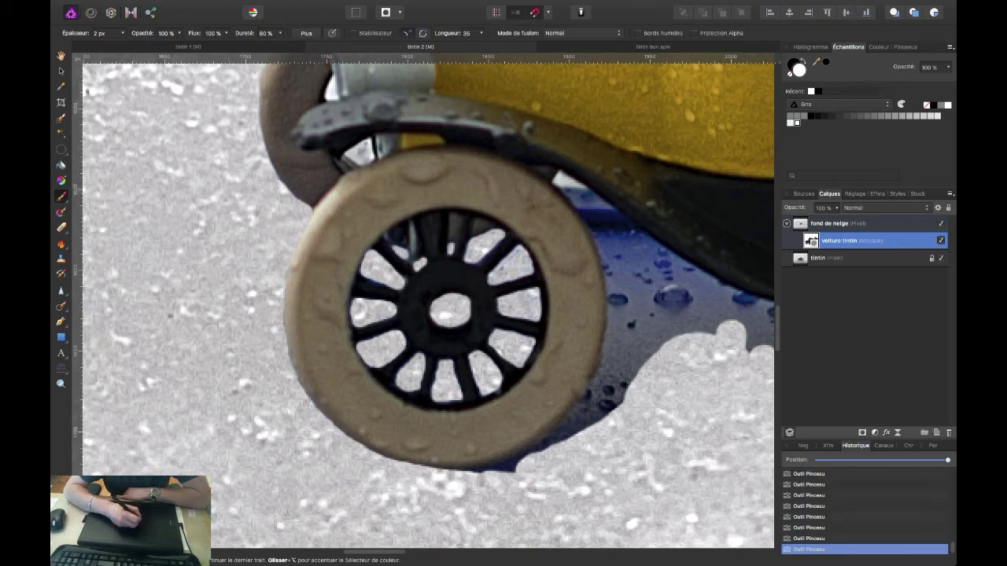
Step: Clean the blue along the tire's right, bottom and outer edges
left_click_drag(555, 173, 602, 263)
left_click_drag(492, 470, 551, 441)
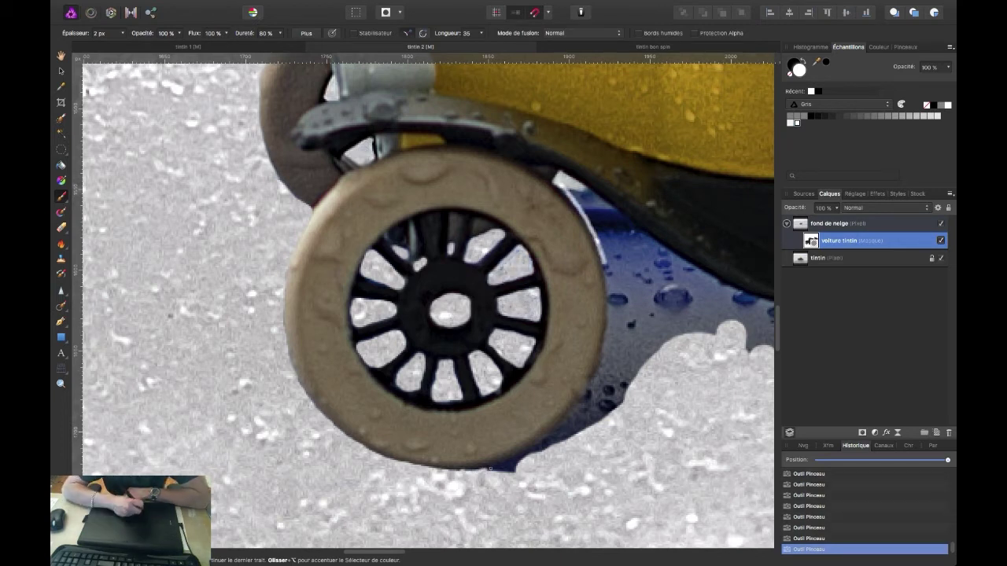
mouse_move(604, 341)
left_mouse_down()
mouse_move(591, 394)
mouse_move(542, 442)
mouse_move(449, 469)
left_mouse_up()
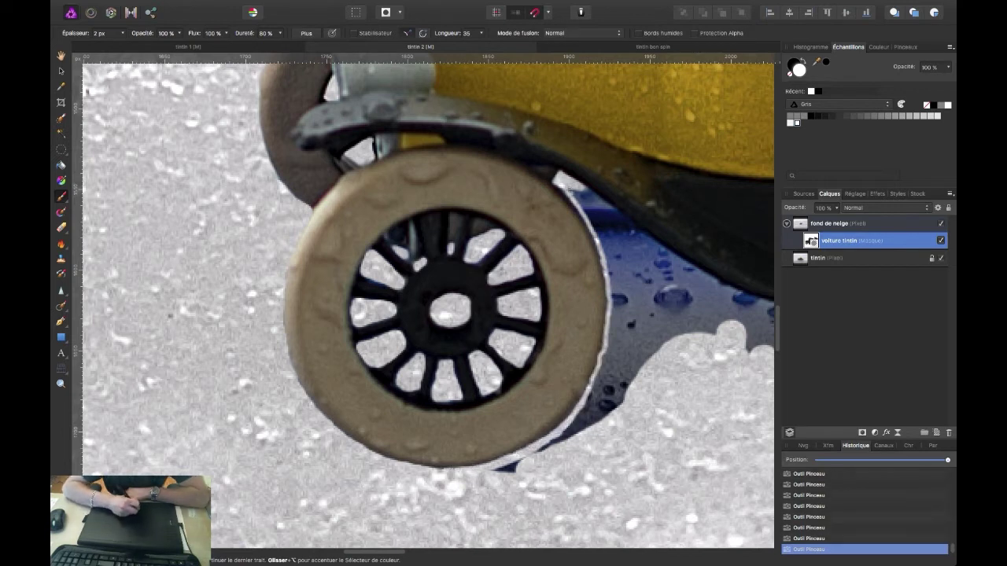
mouse_move(542, 452)
left_mouse_down()
mouse_move(602, 377)
mouse_move(609, 283)
left_mouse_up()
mouse_move(571, 180)
left_mouse_down()
mouse_move(656, 257)
mouse_move(614, 284)
mouse_move(578, 197)
mouse_move(637, 370)
mouse_move(723, 291)
mouse_move(669, 330)
mouse_move(751, 338)
mouse_move(356, 252)
mouse_move(442, 230)
mouse_move(622, 248)
mouse_move(488, 236)
mouse_move(431, 269)
mouse_move(414, 378)
mouse_move(517, 341)
mouse_move(746, 308)
mouse_move(648, 353)
mouse_move(688, 346)
left_mouse_up()
key("bracketright")
key("bracketright")
key("bracketright")
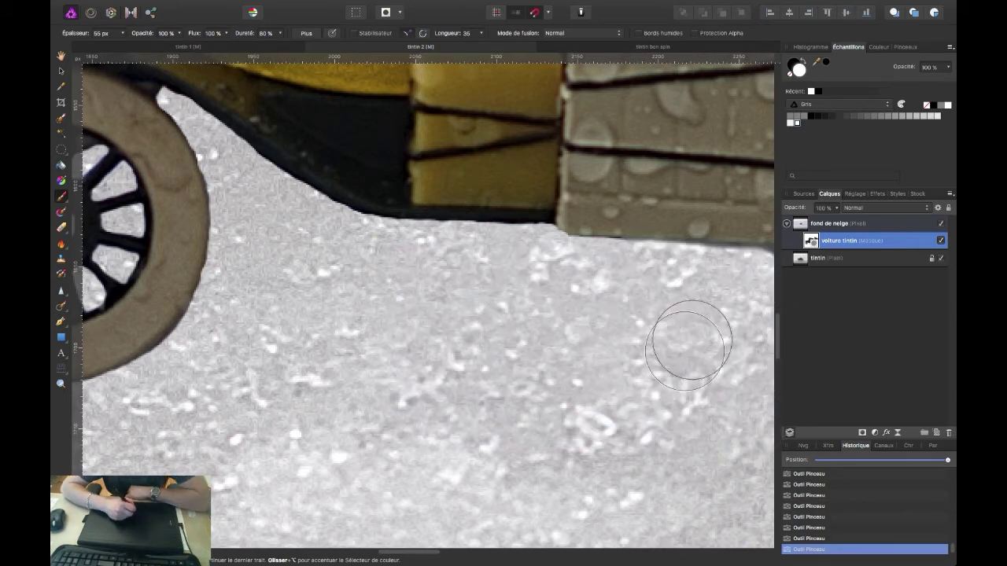
Step: On the voiture tintin mask, extend the snow up to the rear wheel and hide its side shadow
key("h")
left_click_drag(430, 84, 79, 69)
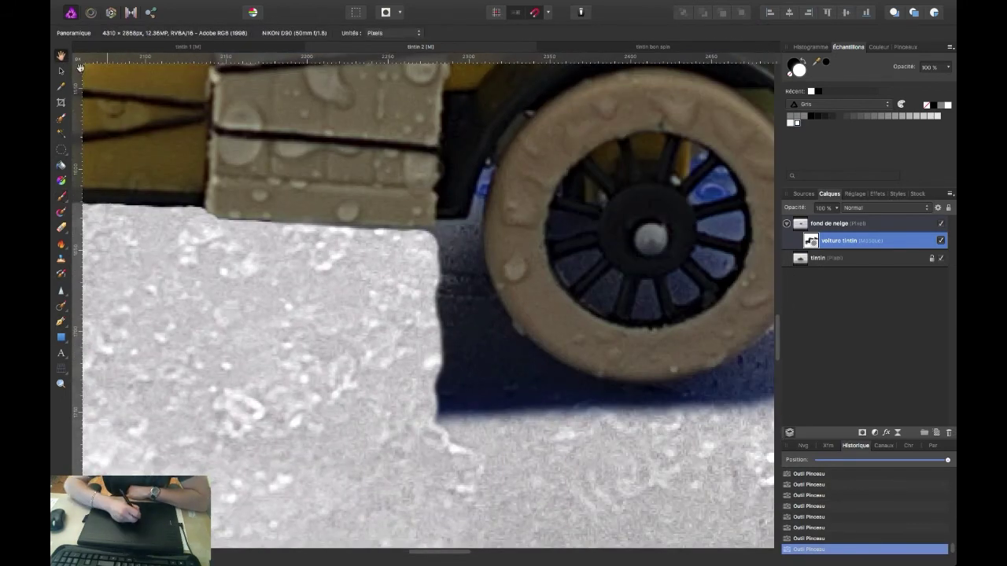
key("b")
mouse_move(437, 417)
left_mouse_down()
mouse_move(464, 224)
mouse_move(503, 417)
left_mouse_up()
mouse_move(472, 251)
left_mouse_down()
mouse_move(506, 335)
mouse_move(570, 406)
left_mouse_up()
key("[")
key("[")
left_click_drag(487, 165, 473, 277)
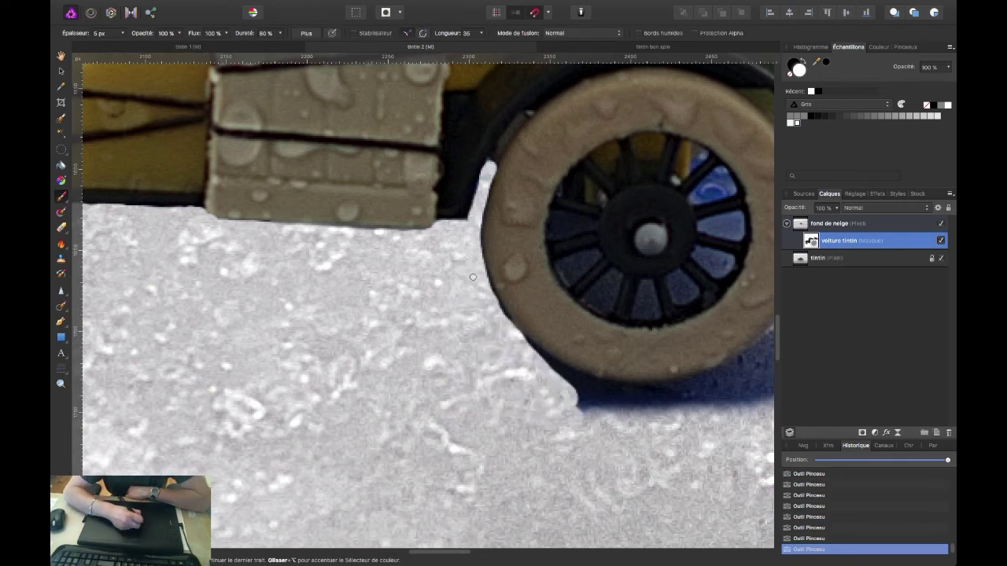
left_click_drag(547, 363, 582, 381)
left_click_drag(485, 187, 479, 248)
mouse_move(519, 331)
left_mouse_down()
mouse_move(594, 397)
mouse_move(653, 413)
mouse_move(775, 358)
left_mouse_up()
Step: Hide the dark shadow under the rear wheel and at its lower-right edge
key("]")
key("]")
key("[")
key("[")
mouse_move(607, 385)
left_mouse_down()
mouse_move(773, 345)
mouse_move(775, 334)
left_mouse_up()
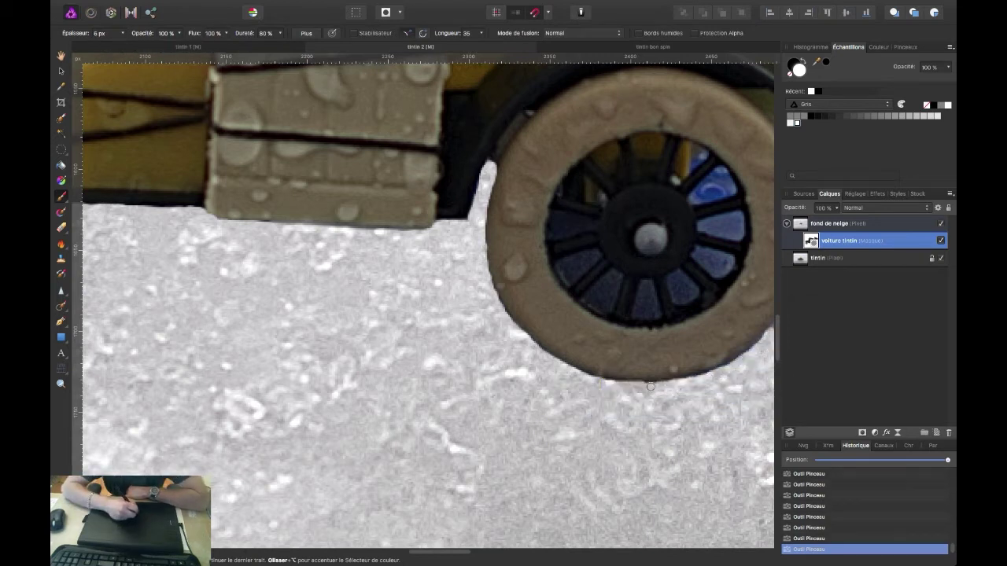
key("[")
key("[")
mouse_move(555, 211)
left_mouse_down()
mouse_move(594, 224)
mouse_move(551, 232)
mouse_move(590, 272)
mouse_move(591, 299)
mouse_move(606, 303)
left_mouse_up()
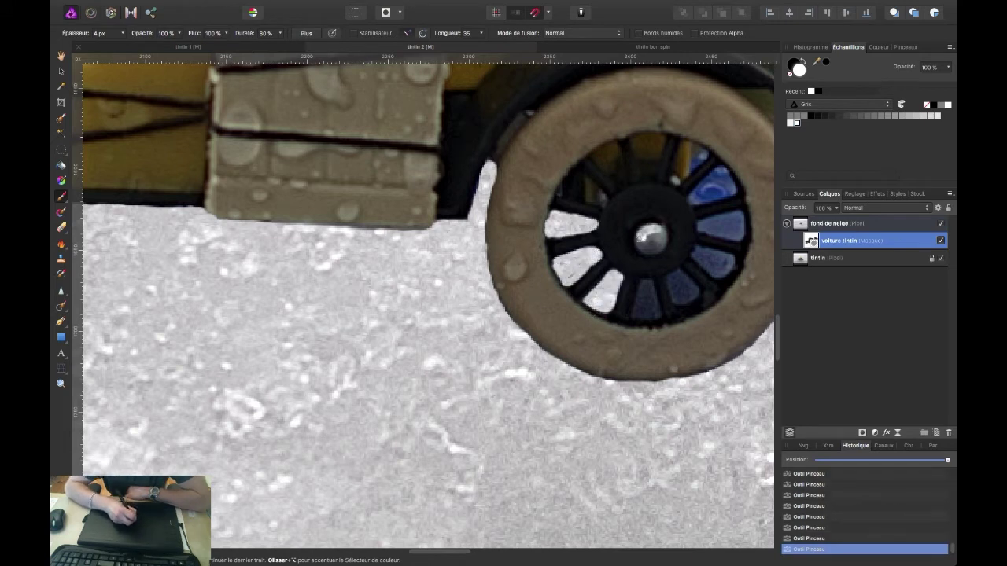
Step: Clear the blue inside the wheel hub, the spoke gaps and around the far wheel
left_click_drag(663, 236, 639, 241)
left_click_drag(639, 282, 653, 319)
mouse_move(668, 274)
left_mouse_down()
mouse_move(675, 293)
mouse_move(739, 220)
mouse_move(733, 186)
mouse_move(696, 193)
mouse_move(697, 154)
left_mouse_up()
left_click_drag(682, 236, 438, 303)
mouse_move(531, 211)
left_mouse_down()
mouse_move(657, 209)
mouse_move(550, 299)
mouse_move(517, 390)
left_mouse_up()
Step: With a much larger brush, hide the remaining shadow and blue on the right side
key("bracketright")
key("bracketright")
key("bracketright")
mouse_move(602, 266)
left_mouse_down()
mouse_move(643, 297)
mouse_move(606, 292)
left_mouse_up()
left_click_drag(755, 259, 732, 169)
left_click_drag(708, 236, 685, 118)
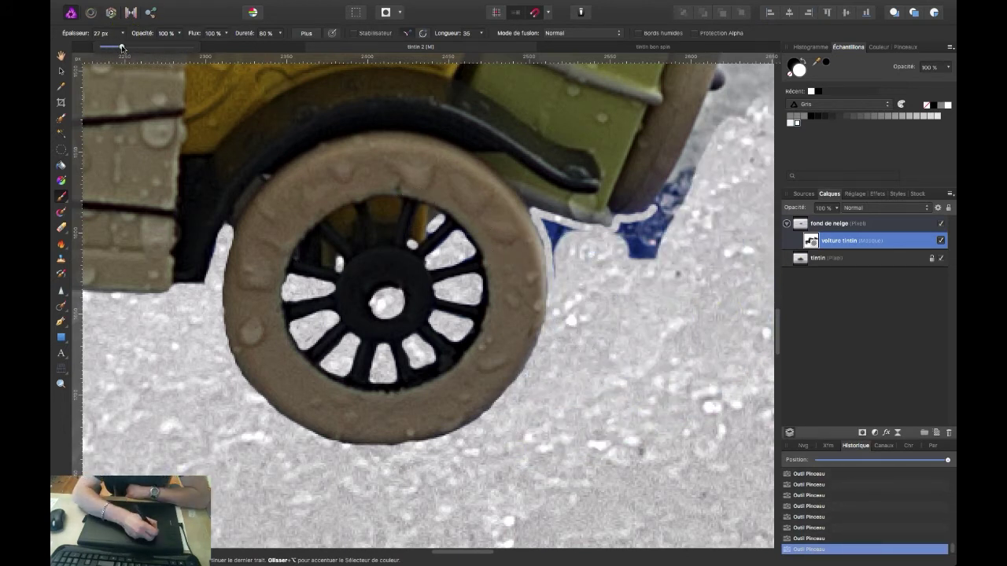
left_click_drag(122, 48, 113, 48)
left_click_drag(550, 221, 575, 272)
left_click_drag(605, 229, 660, 259)
mouse_move(760, 71)
left_mouse_down()
mouse_move(708, 118)
mouse_move(653, 228)
left_mouse_up()
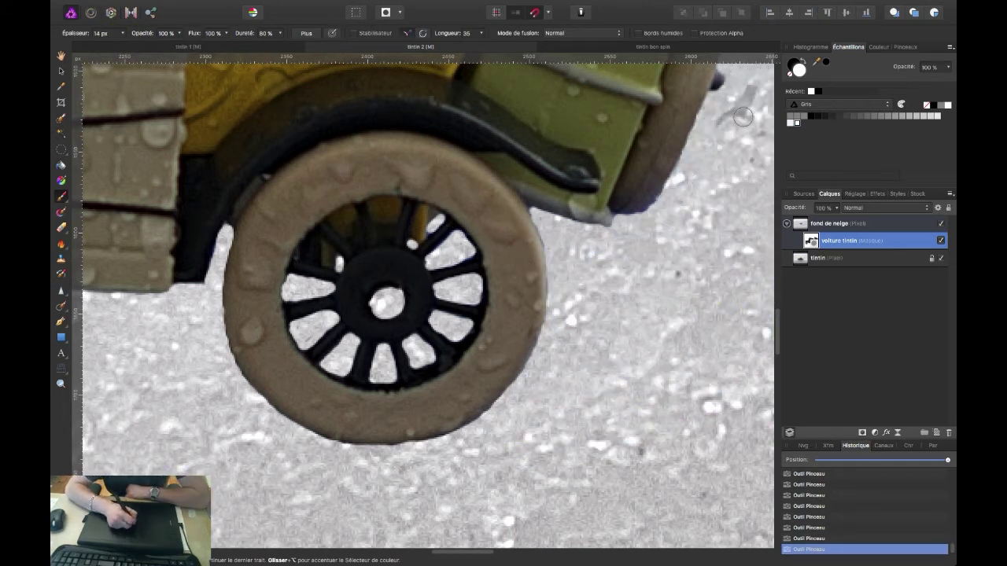
Step: Paint over the dark streak in the snow and the grey patch right of the wheel
scroll(743, 117, "up", 3)
scroll(742, 117, "right", 5)
key("bracketright")
key("bracketright")
key("bracketright")
mouse_move(588, 416)
left_mouse_down()
mouse_move(631, 102)
mouse_move(539, 240)
left_mouse_up()
left_click_drag(533, 49, 535, 189)
Step: Blend the smooth middle and lower-right snow patches into the textured snow
scroll(533, 188, "up", 3)
mouse_move(456, 91)
left_mouse_down()
mouse_move(512, 94)
mouse_move(483, 180)
mouse_move(513, 333)
left_mouse_up()
mouse_move(407, 119)
left_mouse_down()
mouse_move(377, 184)
mouse_move(461, 286)
mouse_move(603, 238)
mouse_move(476, 324)
left_mouse_up()
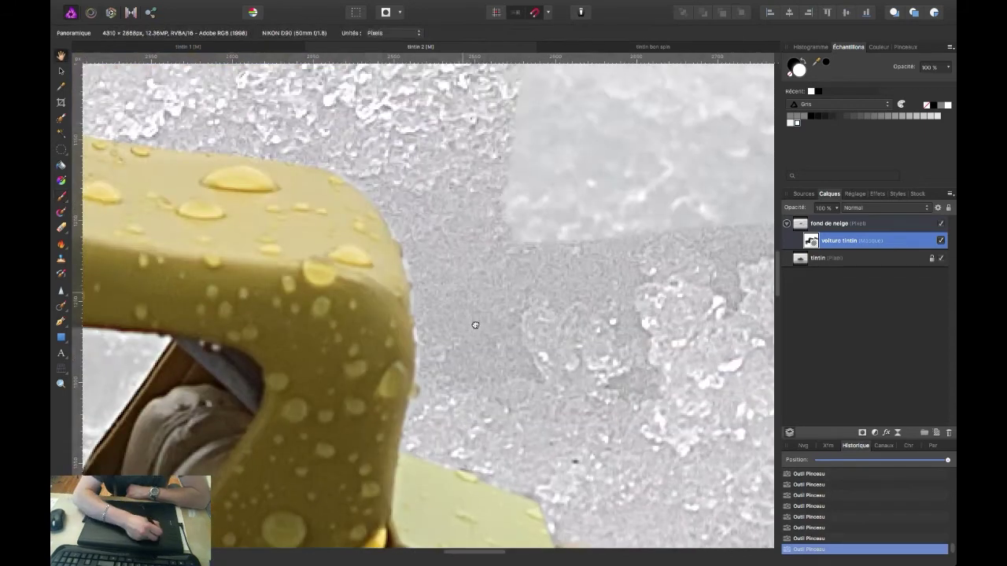
scroll(475, 324, "down", 3)
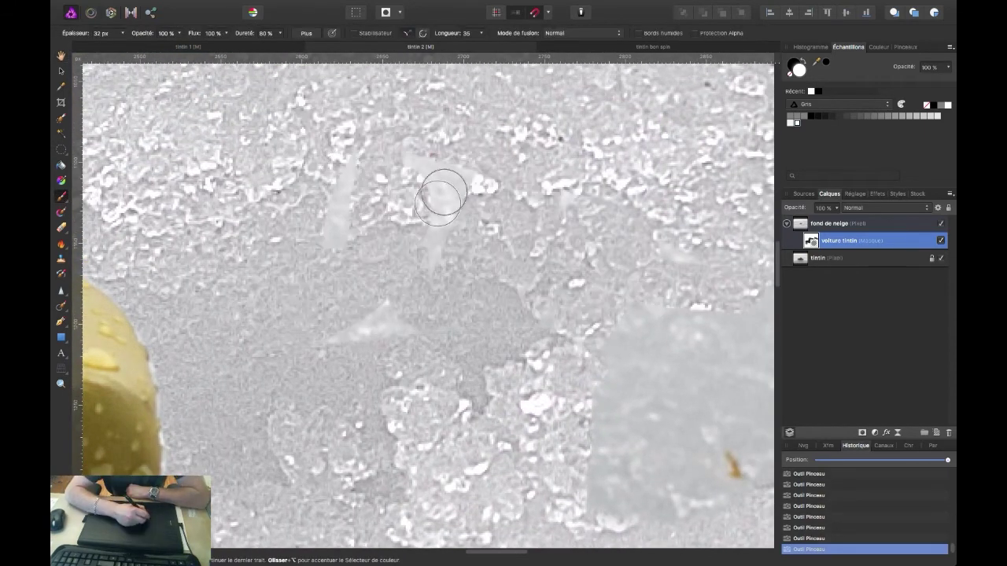
left_click_drag(440, 197, 464, 260)
left_click_drag(668, 236, 677, 441)
scroll(533, 225, "right", 5)
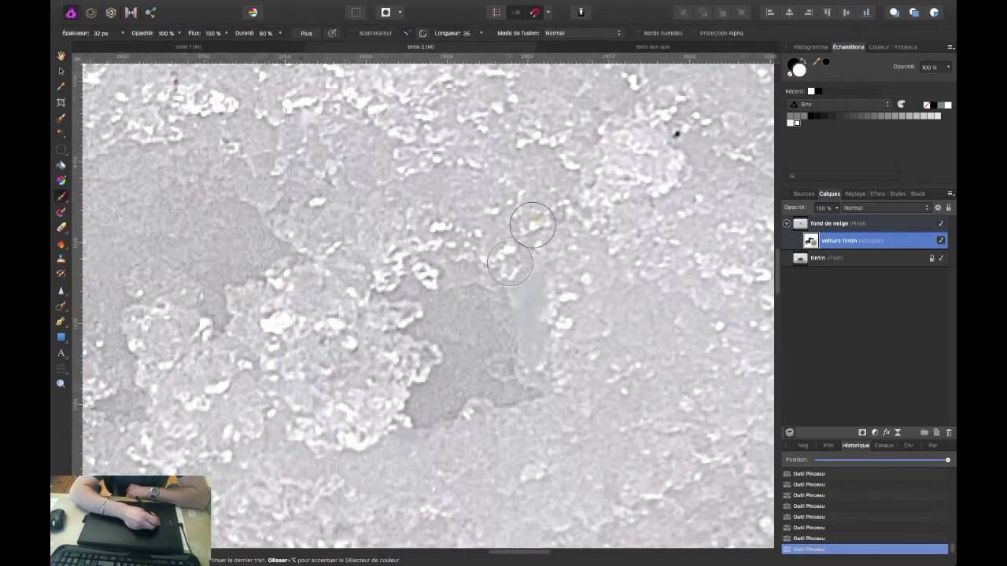
key("ctrl+0")
key("ctrl+plus")
key("ctrl+plus")
Step: Set the mask brush to 80 px, view the whole composite, and select the tintin layer
left_click_drag(124, 34, 158, 47)
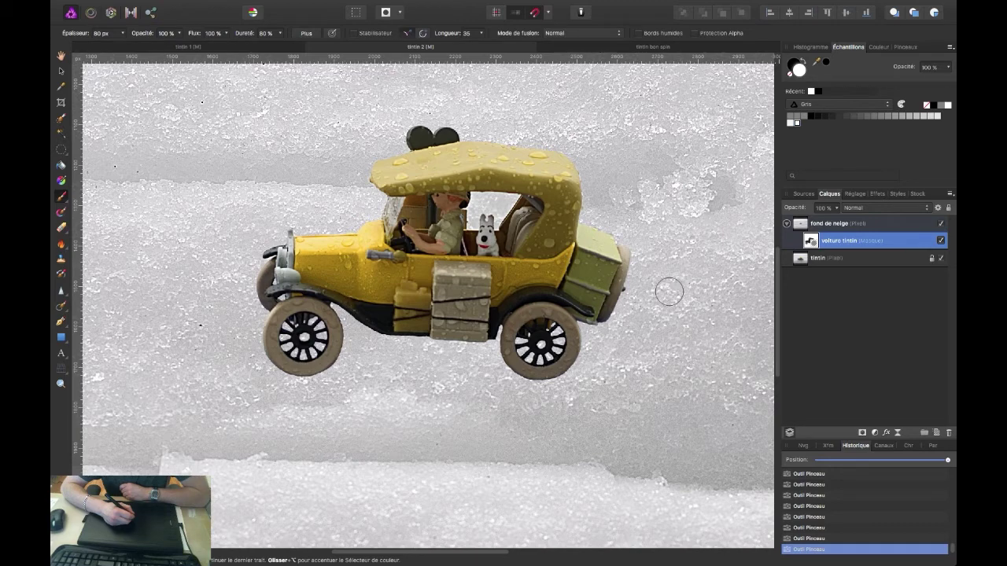
key("ctrl+0")
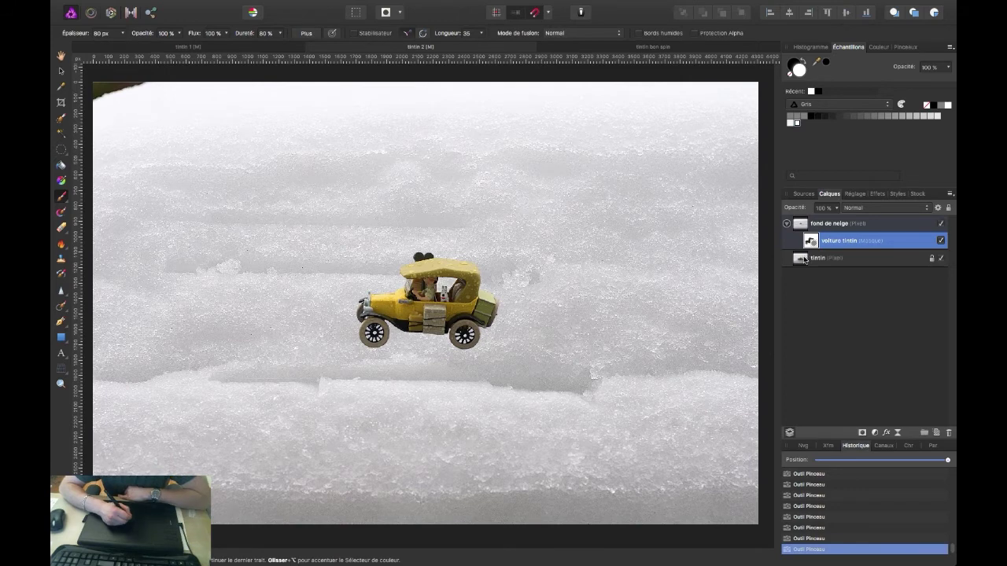
left_click(836, 263)
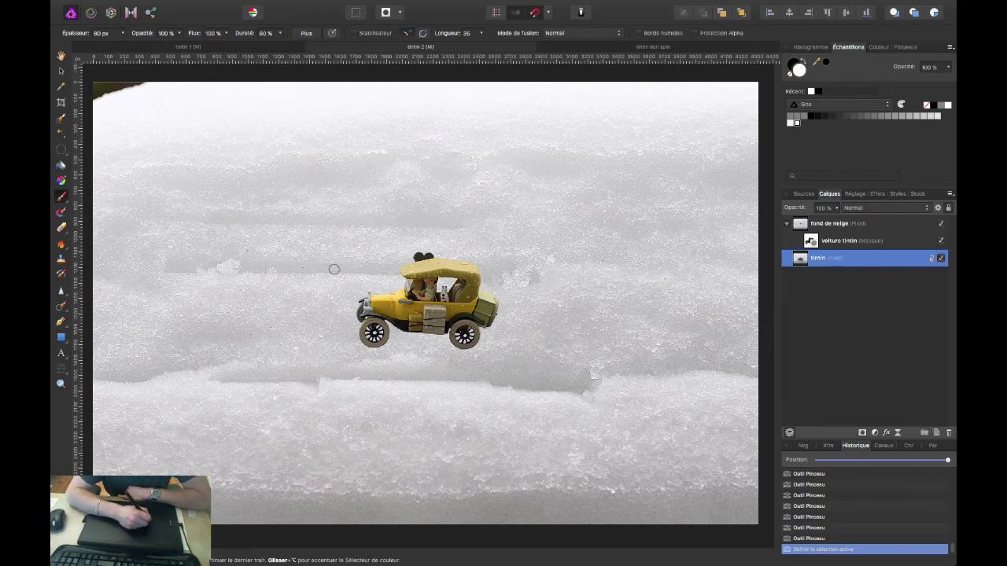
Step: Select the fond de neige group and ready a 130 px retouching brush at 80% opacity
left_click(824, 225)
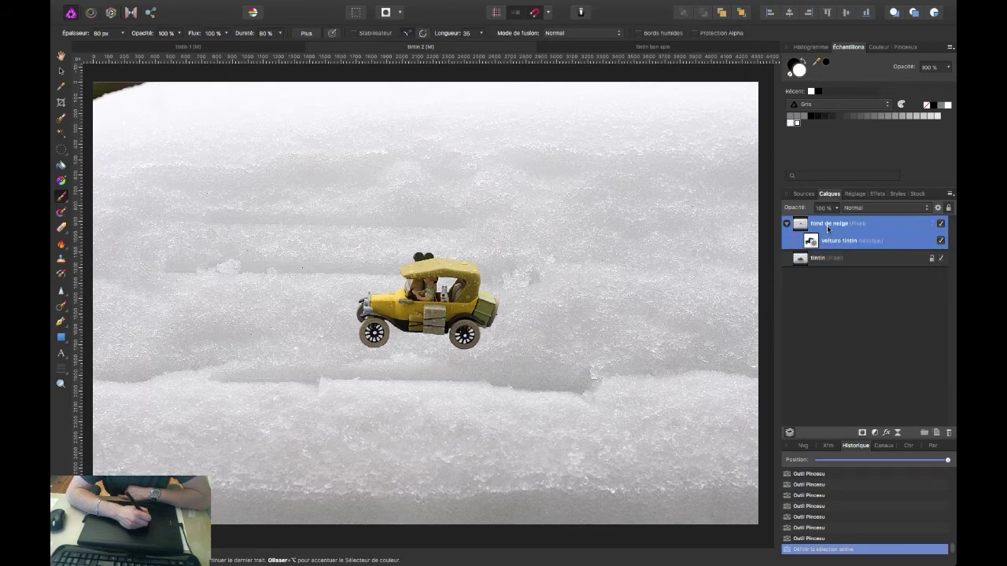
left_click(786, 225)
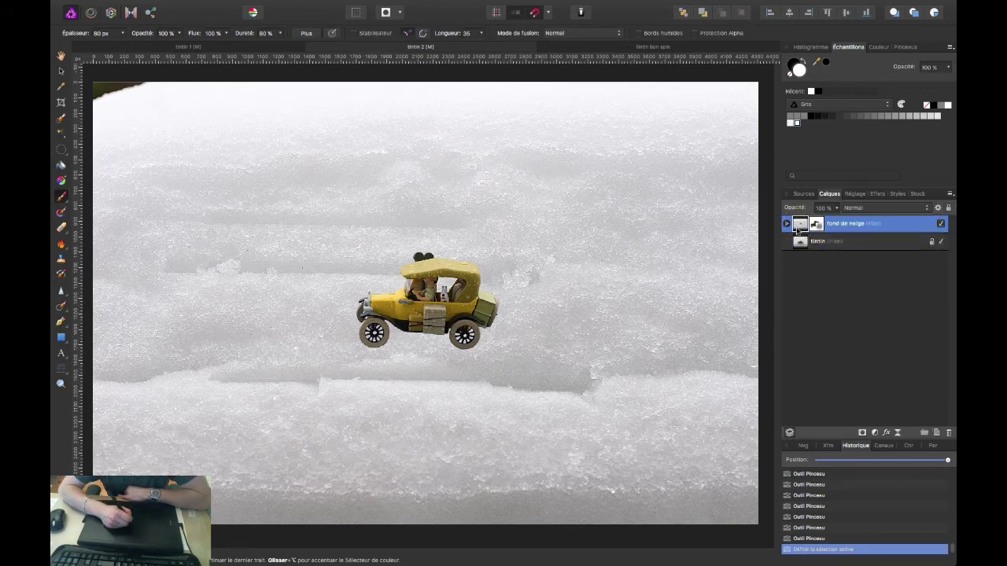
left_click(797, 227)
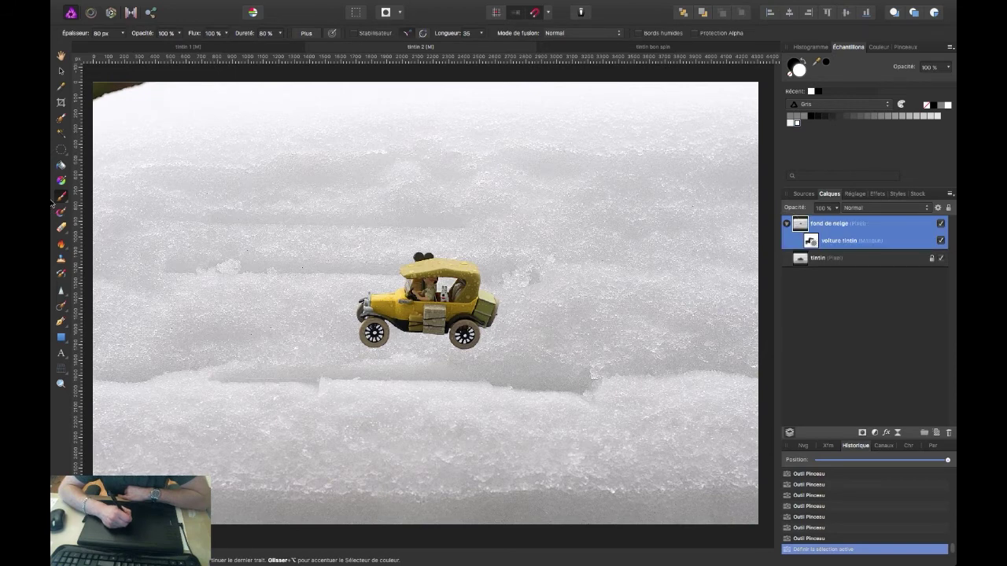
left_click(63, 309)
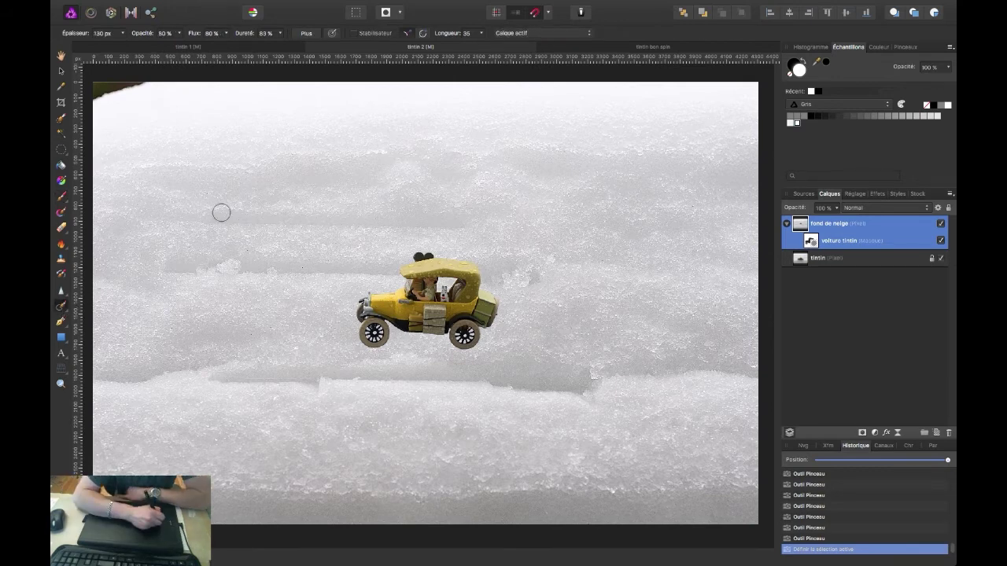
Step: Zoom in on the car and heal small flaws in the upper and middle snow
left_click(61, 384)
left_click(363, 244)
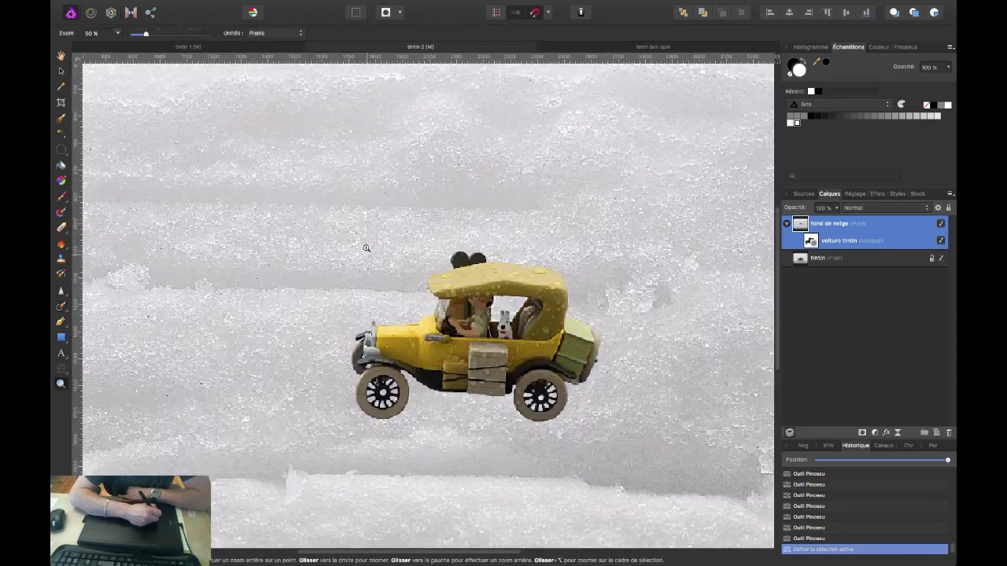
left_click(61, 306)
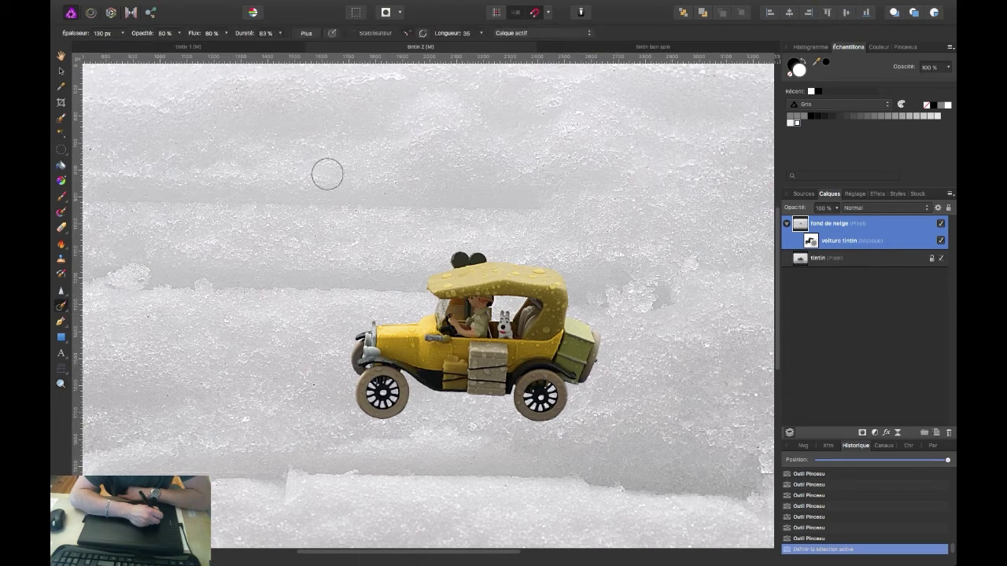
left_click(318, 241)
left_click(355, 209)
left_click(384, 193)
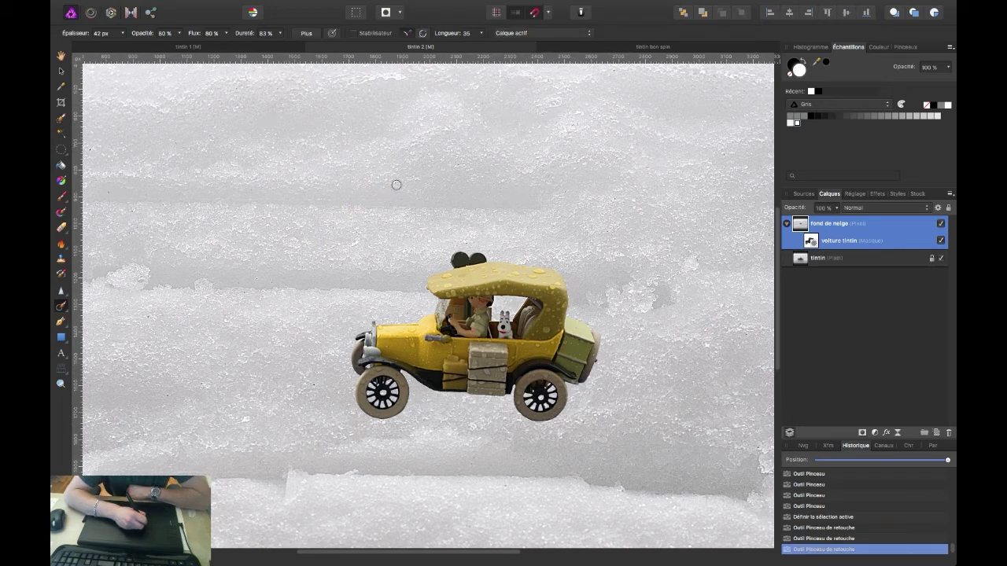
left_click(396, 186)
left_click(315, 386)
left_click(257, 279)
Step: Heal the remaining marks on the right and left snow, then collapse the snow group
left_click(738, 252)
left_click(697, 259)
left_click(612, 72)
left_click(147, 318)
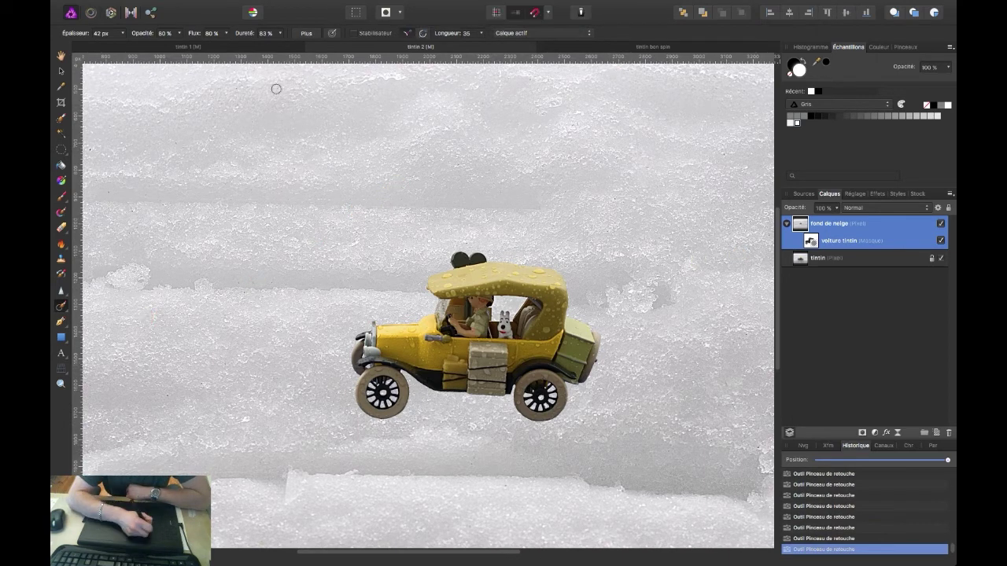
key("h")
mouse_move(236, 90)
left_mouse_down()
mouse_move(279, 187)
mouse_move(228, 126)
left_mouse_up()
left_click(338, 411)
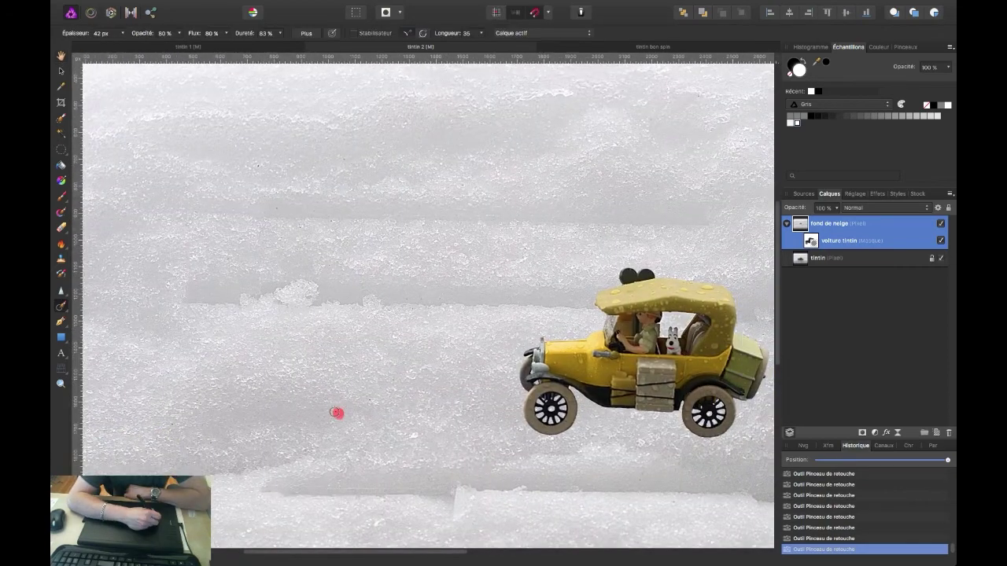
left_click(371, 400)
key("h")
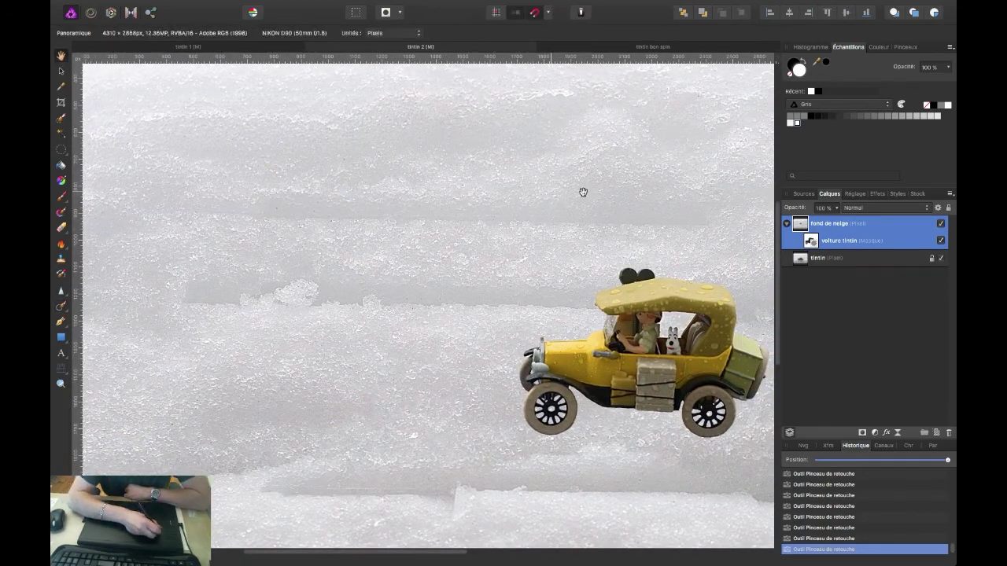
scroll(475, 276, "right", 5)
scroll(459, 115, "left", 3)
key("ctrl+0")
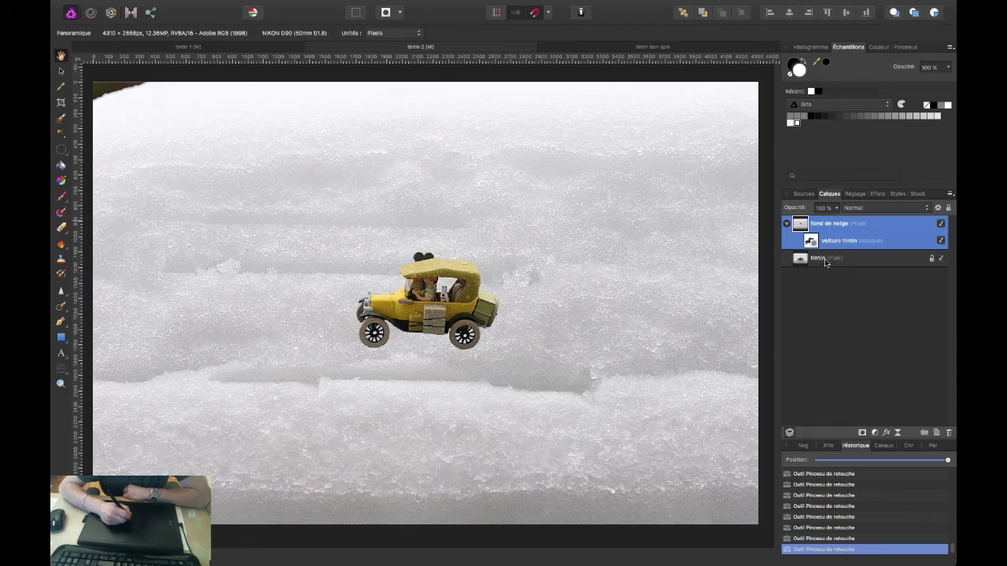
left_click(786, 224)
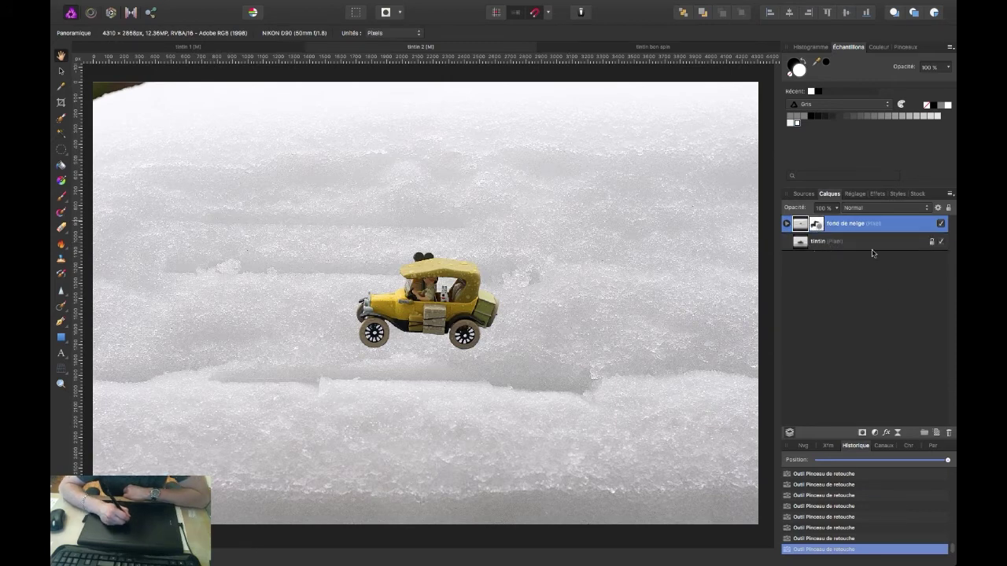
Step: Crop the composite to a 16:9 frame of 3069 × 1726 px, car right of centre
left_click(812, 244)
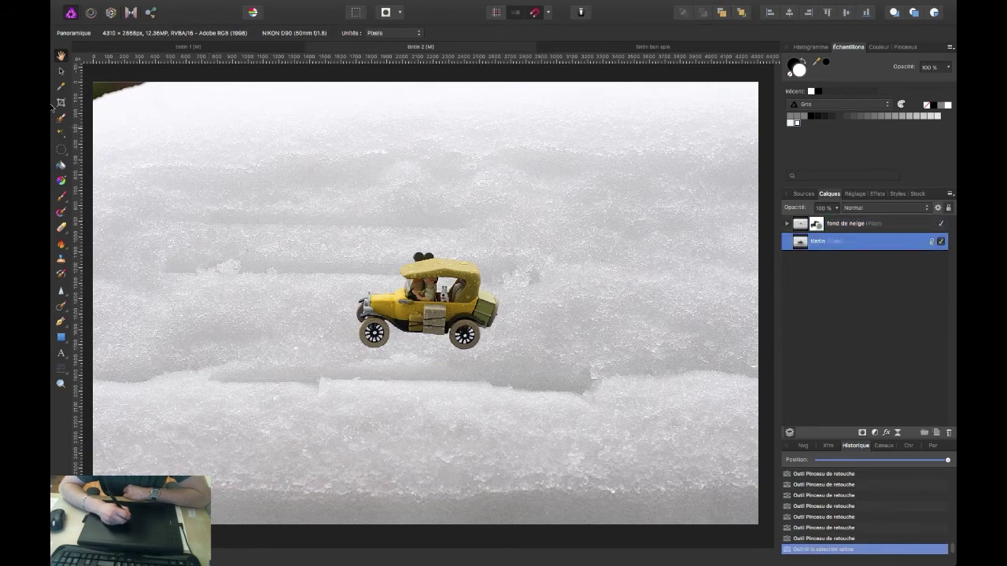
left_click(61, 103)
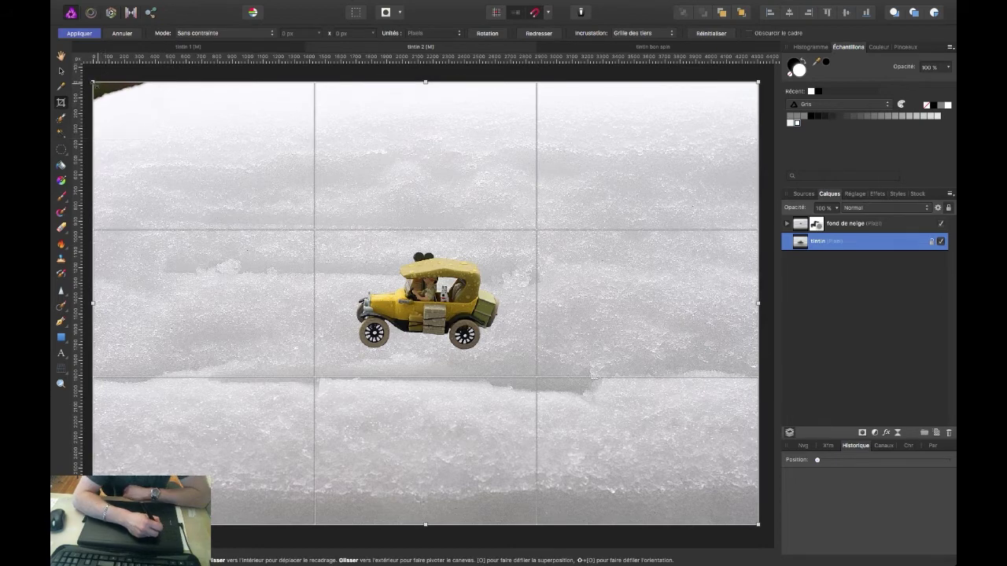
left_click(258, 35)
left_click(218, 125)
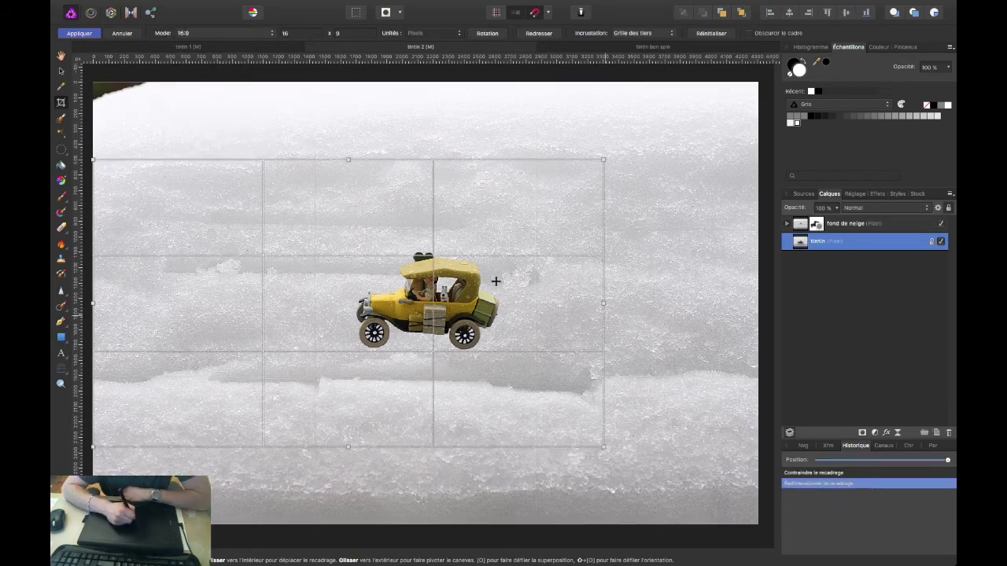
mouse_move(465, 258)
left_mouse_down()
mouse_move(471, 277)
mouse_move(469, 235)
left_mouse_up()
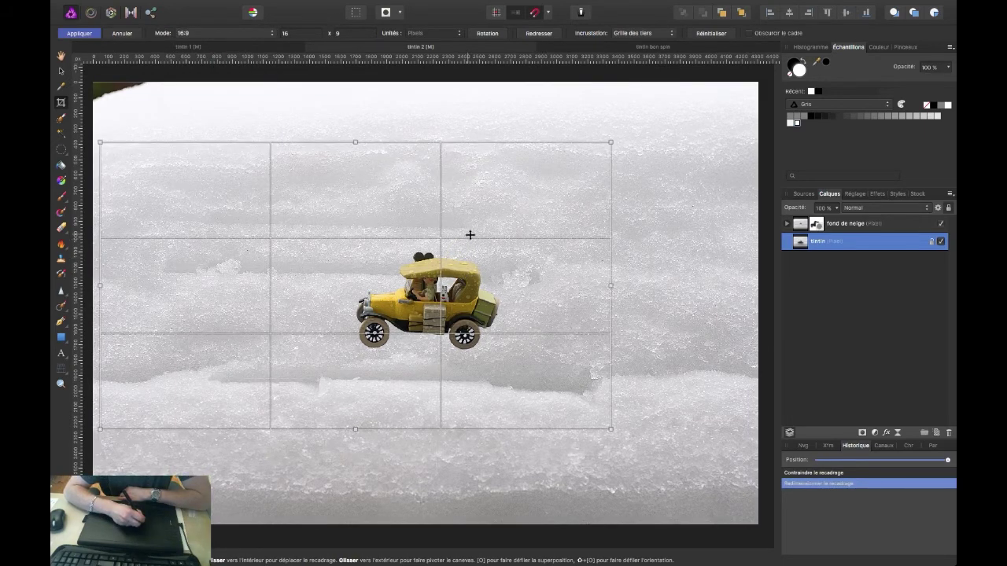
left_click_drag(99, 142, 137, 162)
left_click_drag(508, 292, 490, 285)
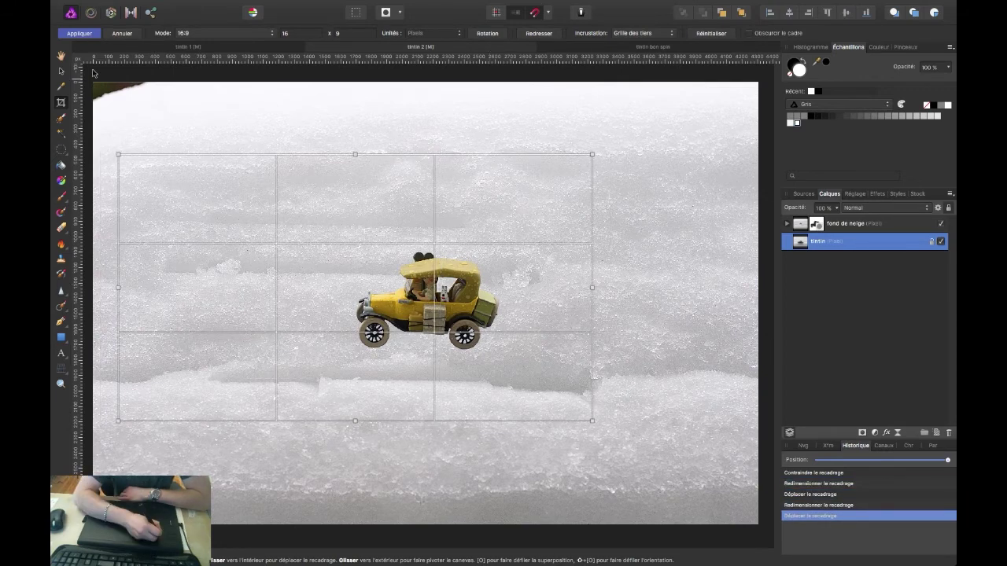
key("Return")
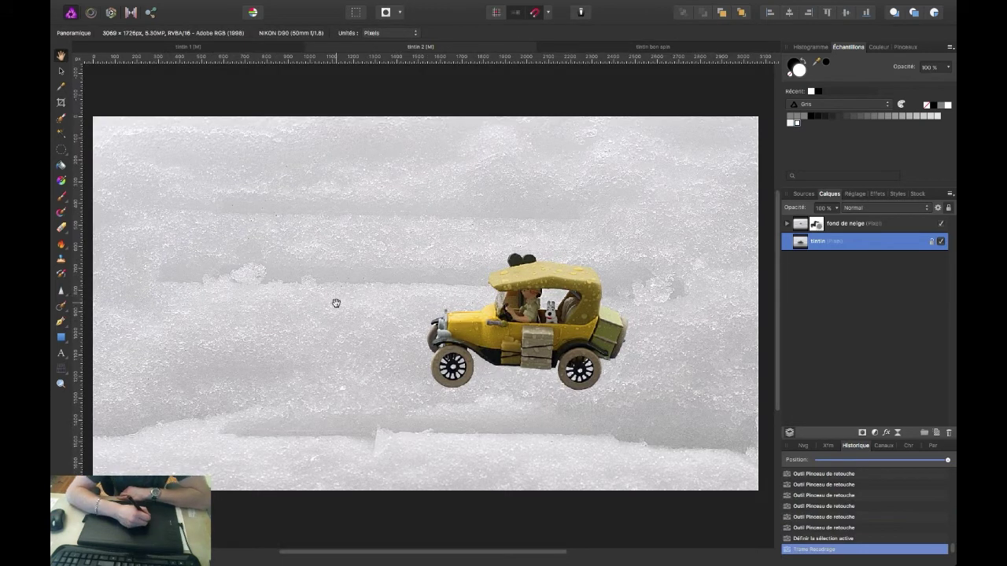
Step: Add a White Balance adjustment layer from a sampled neutral colour, set to 2%
left_click(865, 225)
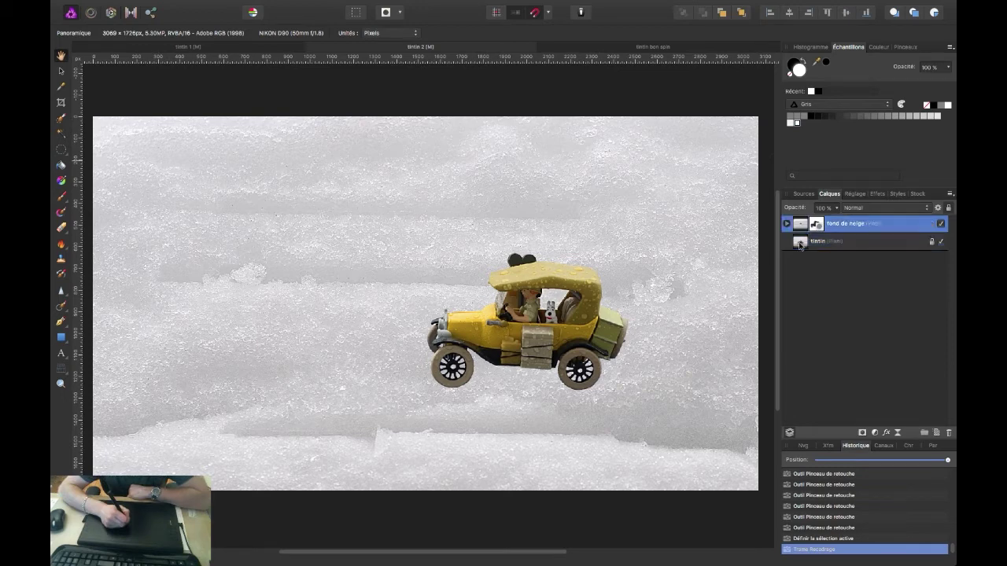
left_click(802, 247)
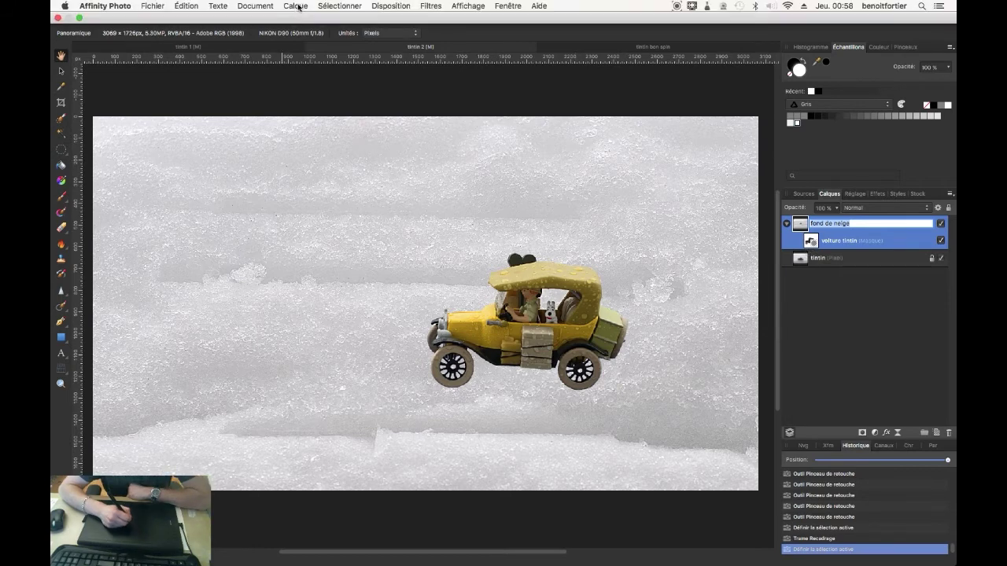
left_click(297, 8)
mouse_move(336, 96)
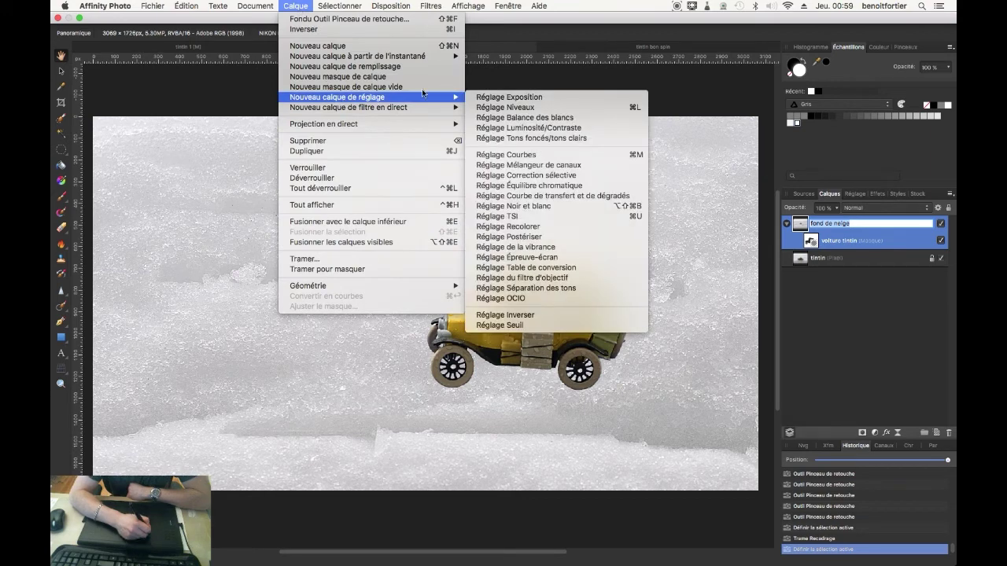
left_click(495, 120)
left_click(725, 277)
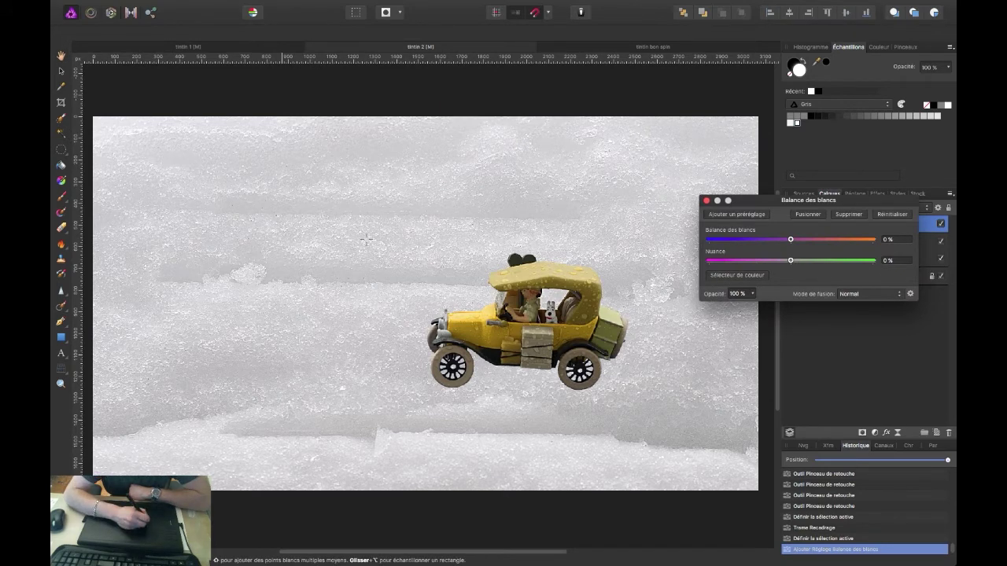
left_click(369, 236)
left_click_drag(754, 202, 762, 206)
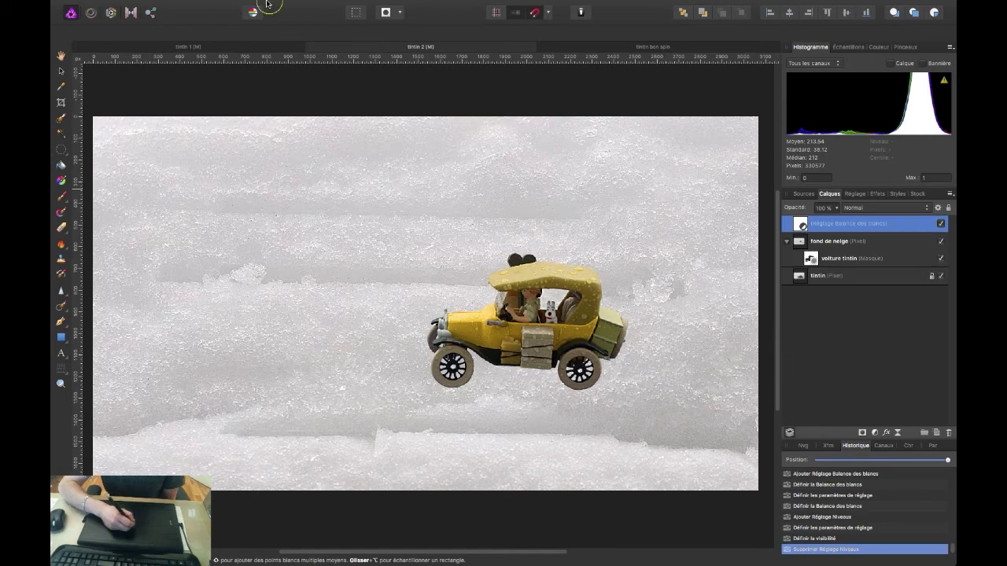
left_click(296, 5)
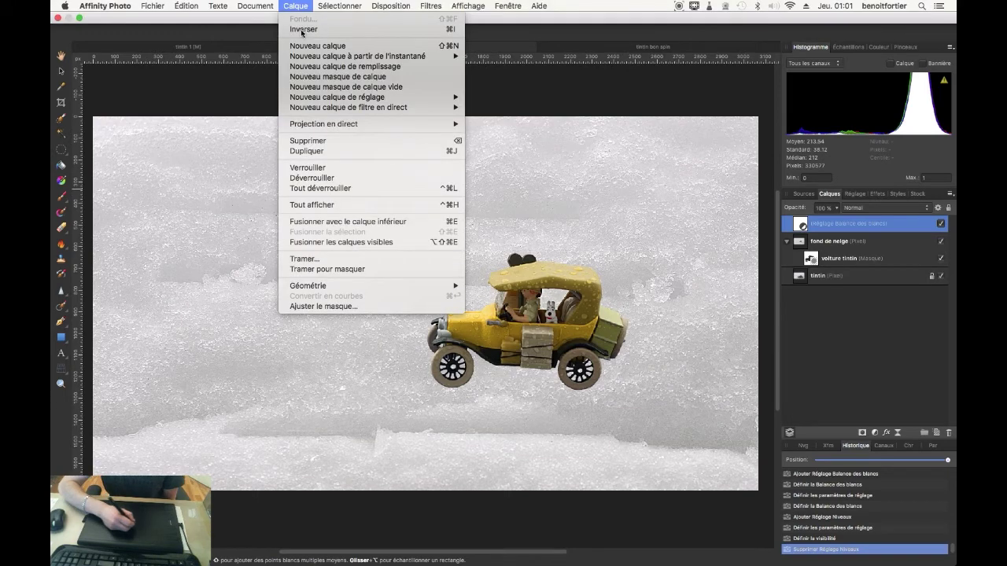
mouse_move(337, 96)
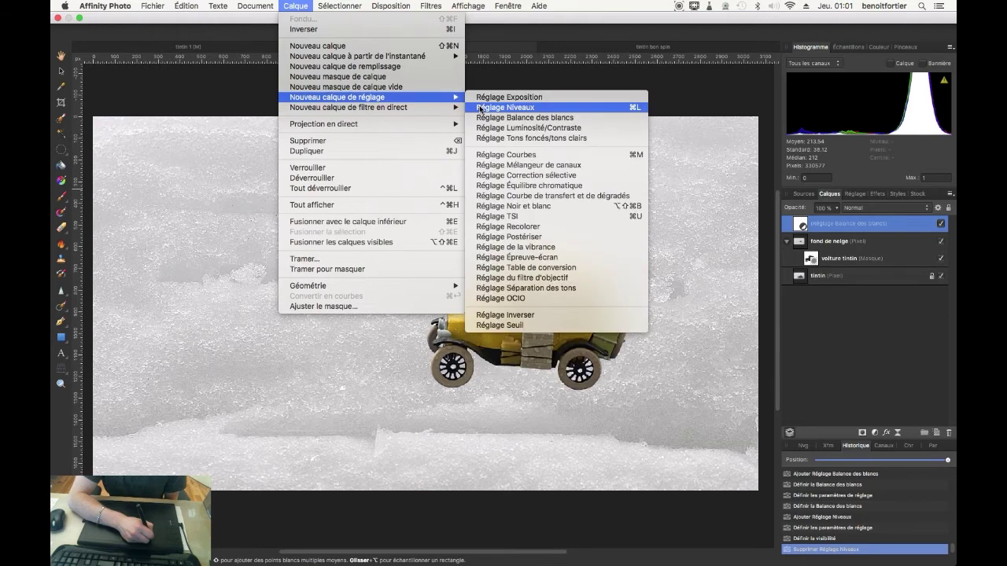
Step: Add a Levels adjustment layer with black level 2% and white level 98%
left_click(504, 107)
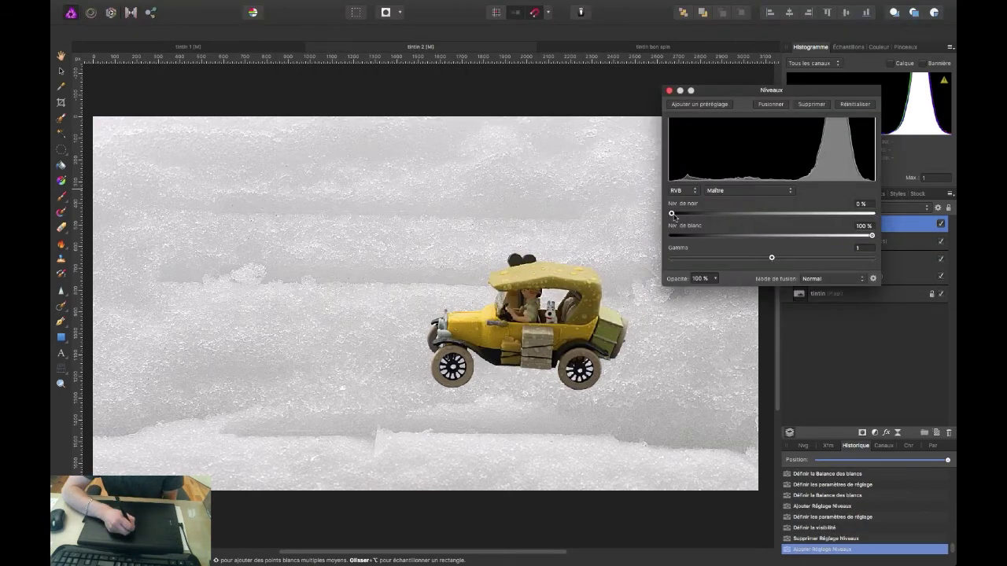
left_click(673, 214)
left_click_drag(674, 216, 692, 217)
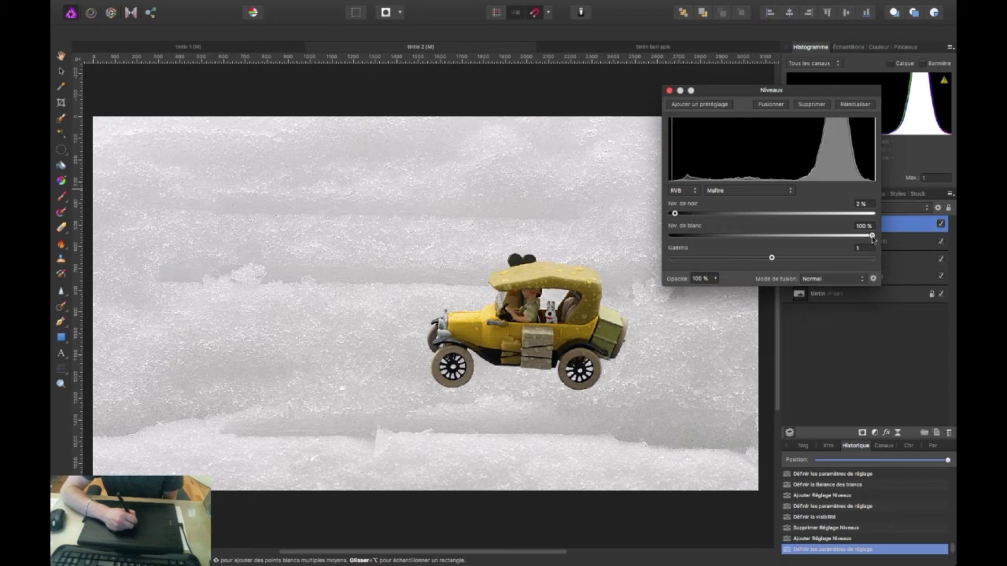
left_click_drag(872, 235, 867, 236)
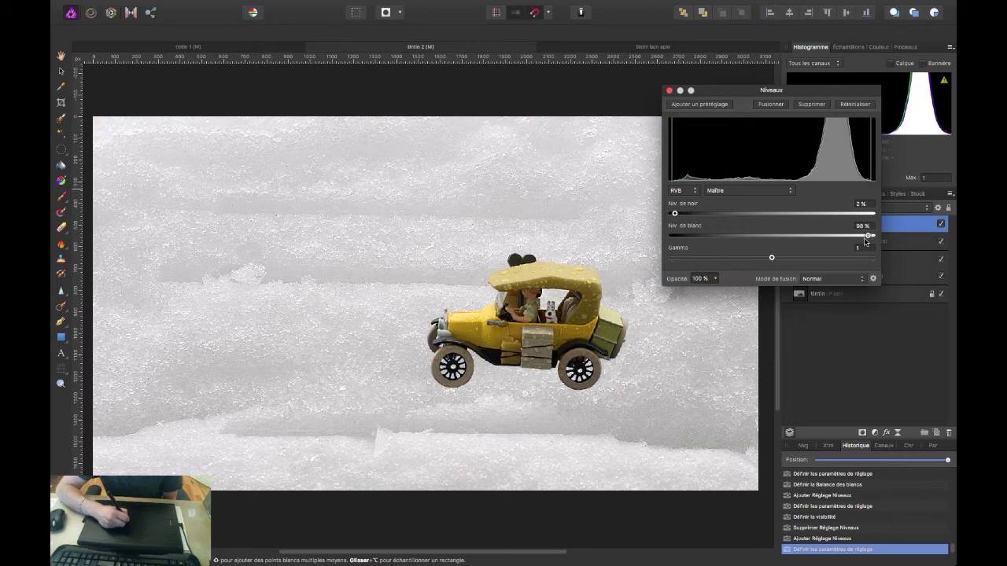
left_click(668, 91)
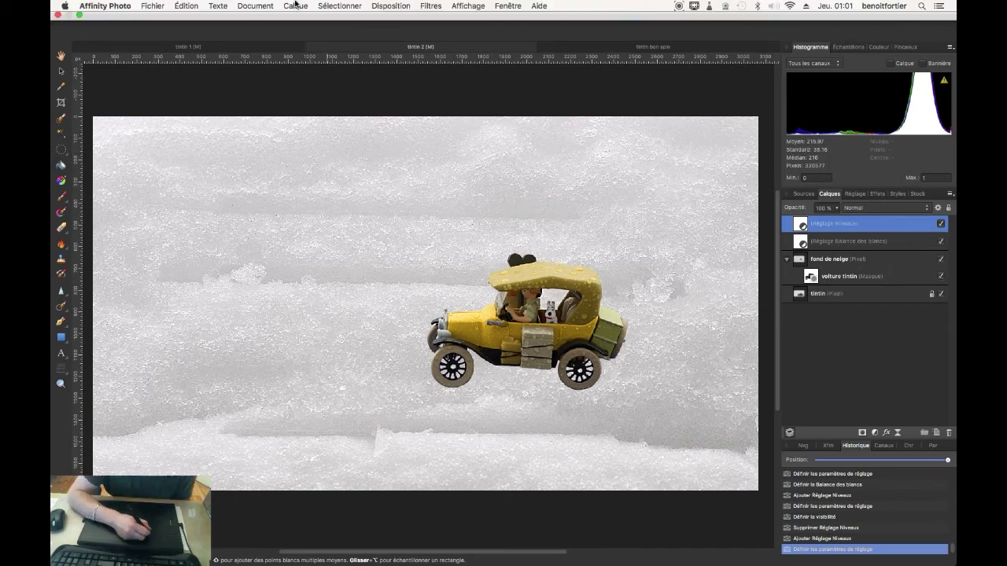
left_click(295, 6)
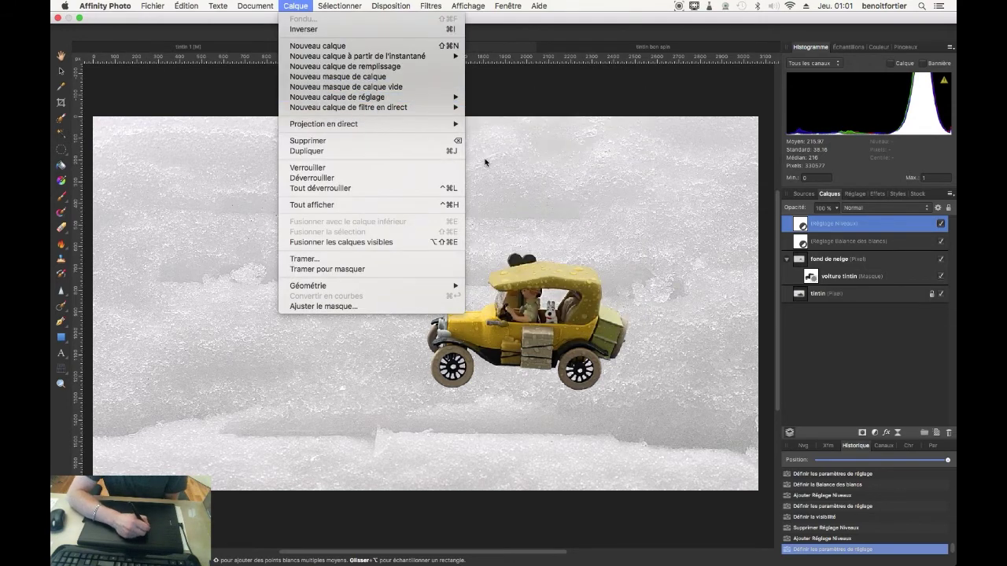
mouse_move(337, 97)
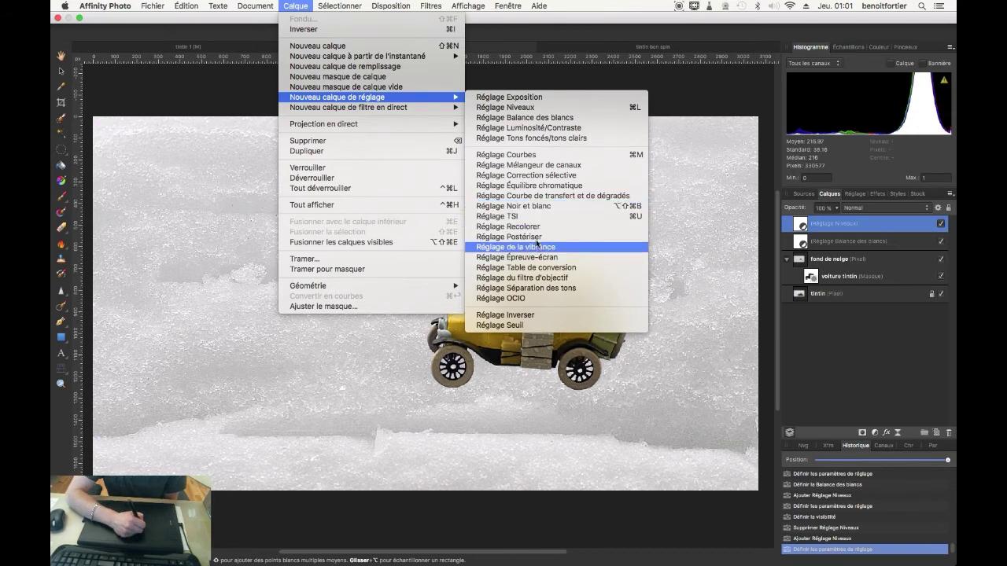
Step: Add a Vibrance adjustment layer with vibrance raised to 20%
left_click(537, 246)
left_click_drag(754, 260, 771, 263)
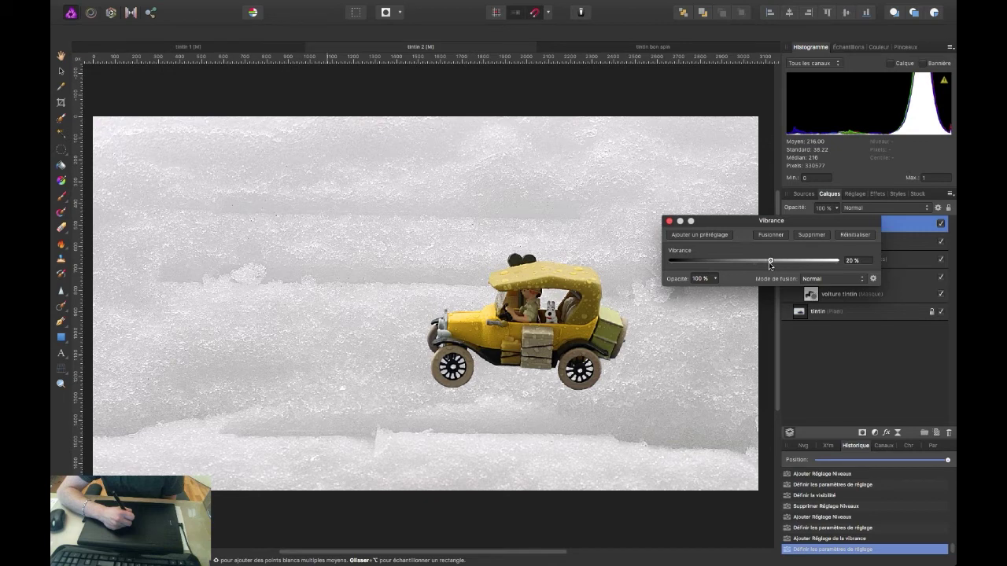
left_click(668, 221)
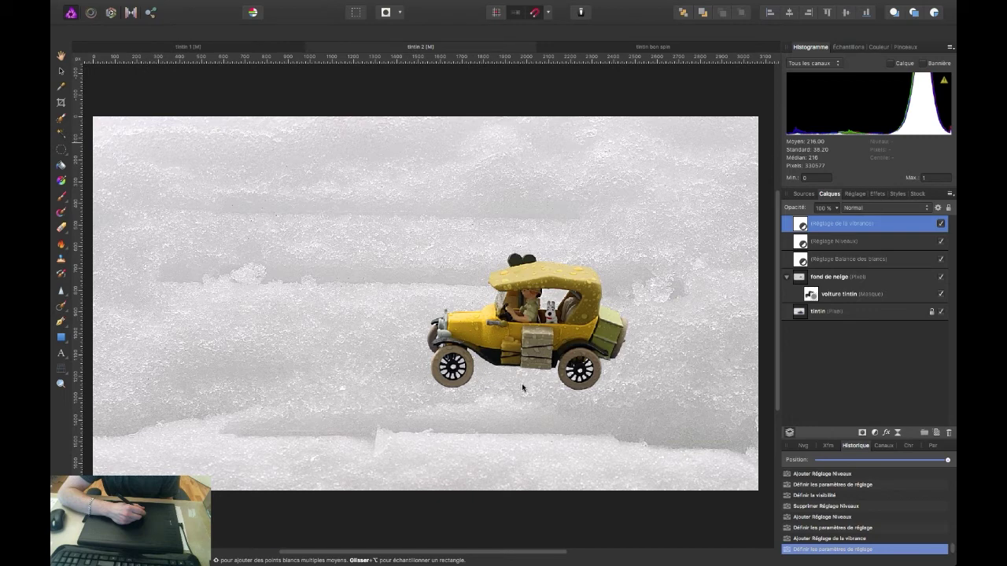
Step: Set the clone brush to sample Current Layer & Below on the snow background layer
left_click(62, 260)
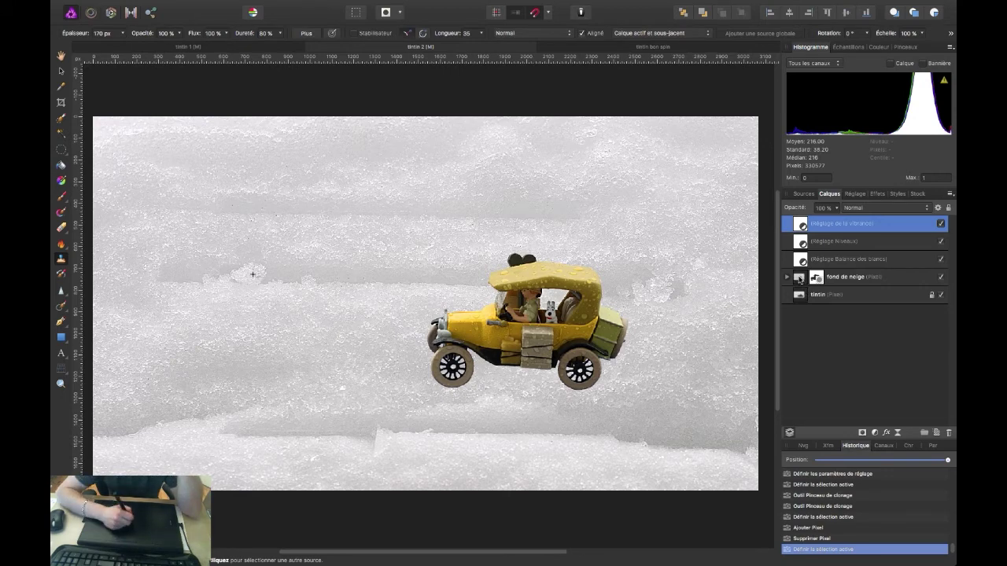
left_click(800, 279)
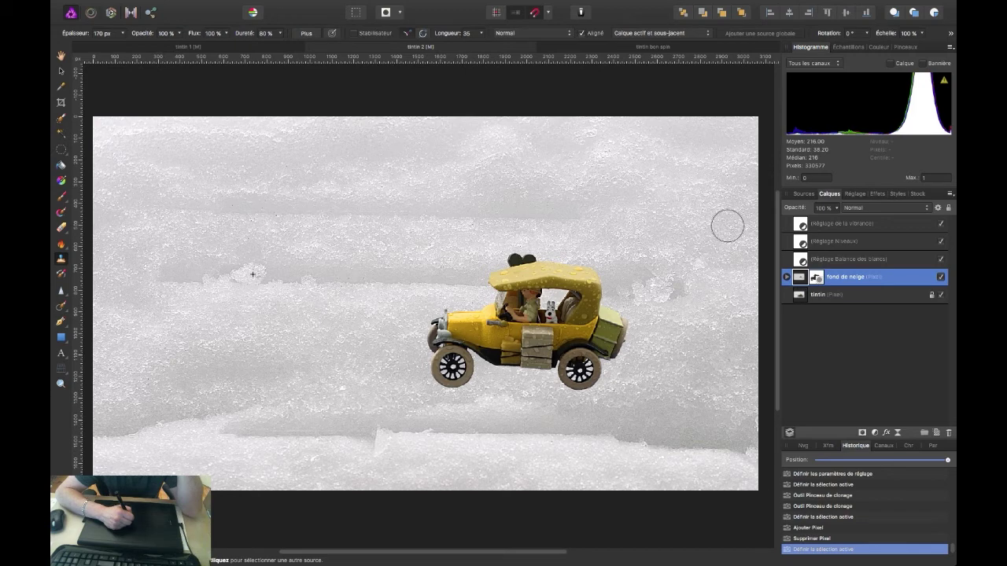
left_click(708, 34)
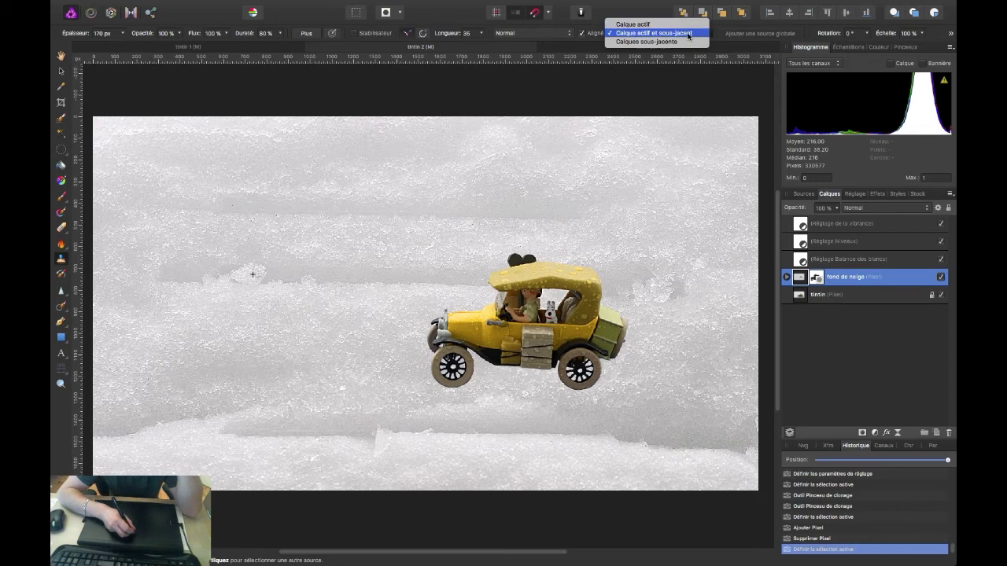
left_click(689, 34)
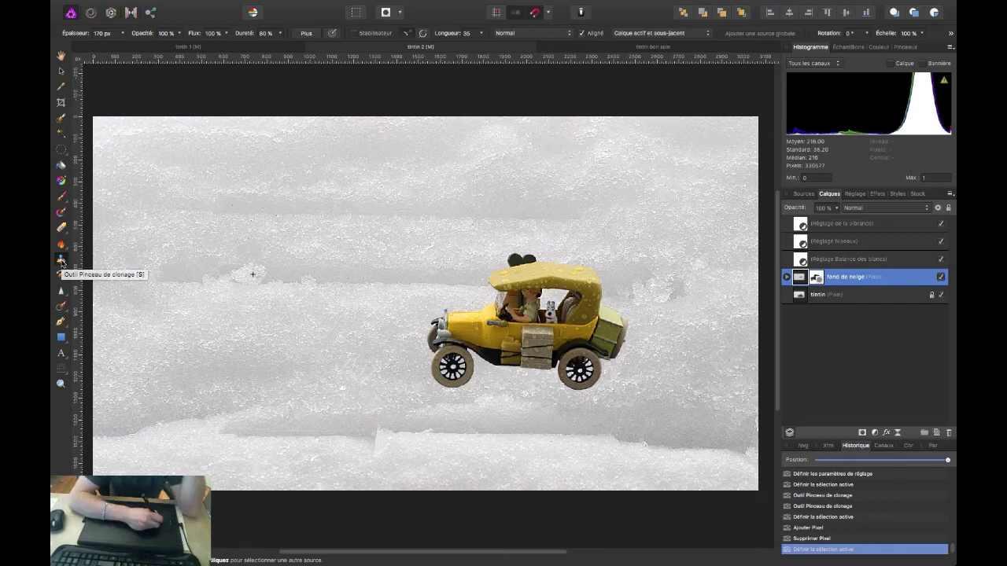
Step: Clone fresh snow over the blemish left of the car and add a new empty pixel layer
left_click(61, 260)
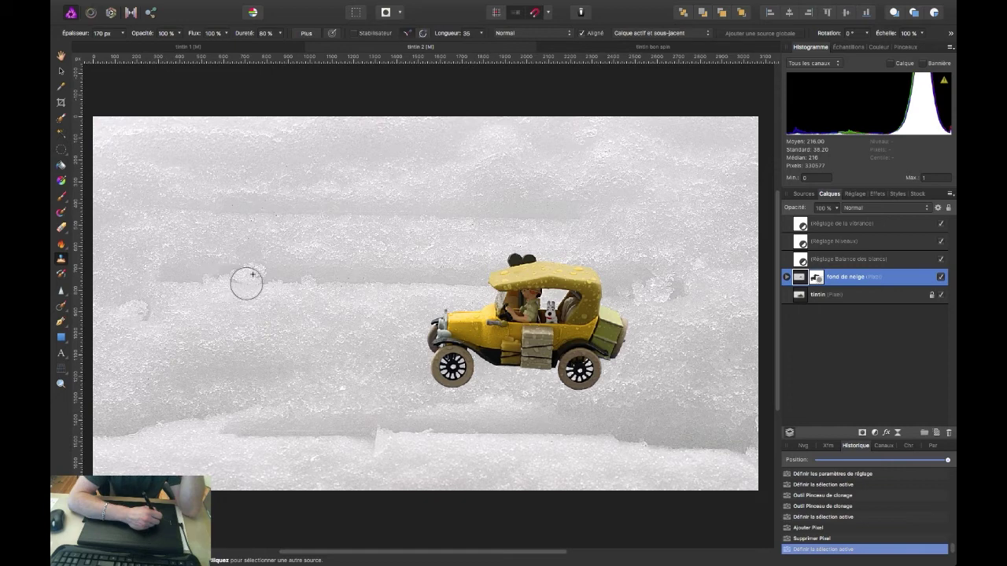
mouse_move(246, 283)
left_mouse_down()
mouse_move(281, 283)
mouse_move(242, 268)
left_mouse_up()
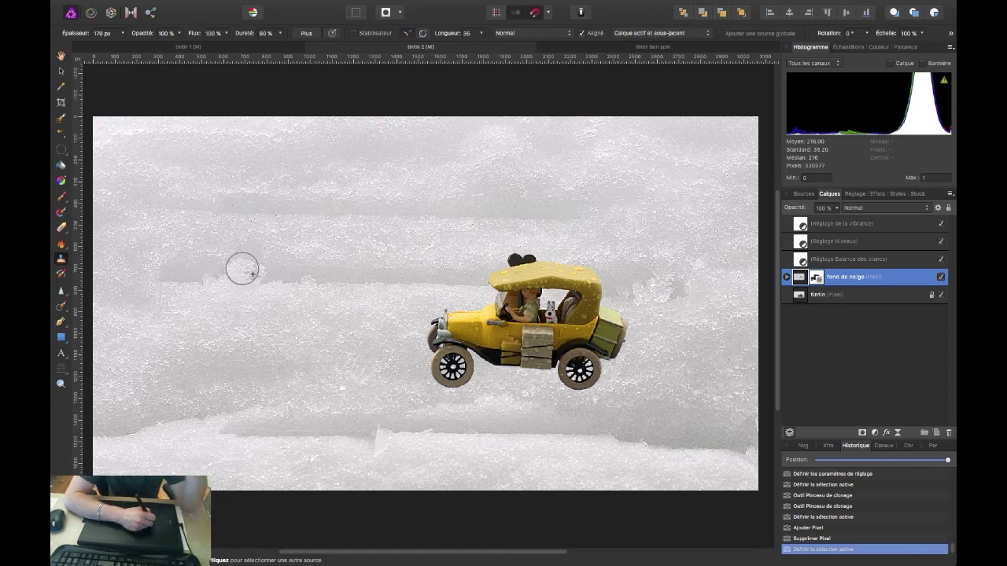
left_click(241, 273, "alt")
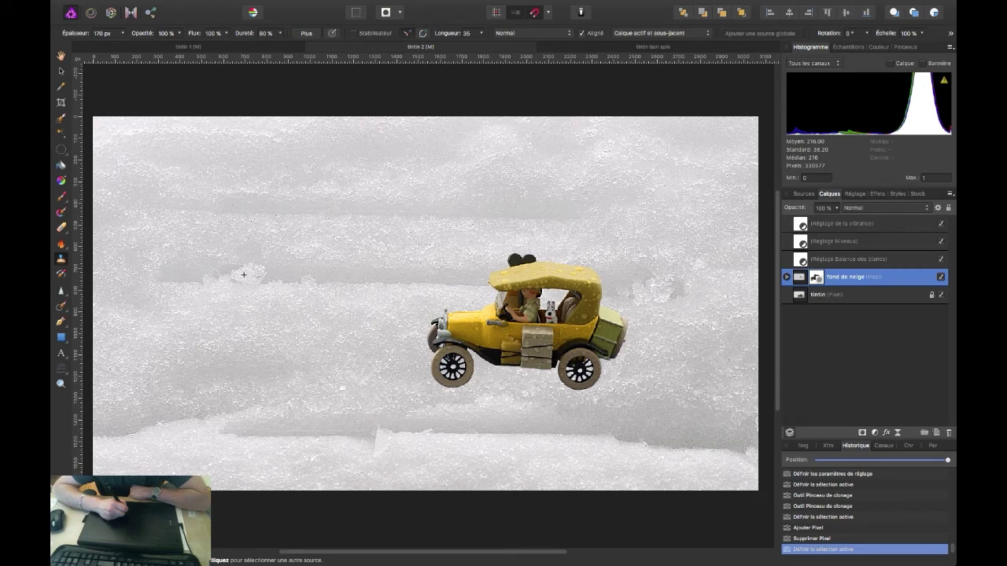
key("ctrl+shift+n")
key("ctrl+shift+n")
key("ctrl+shift+n")
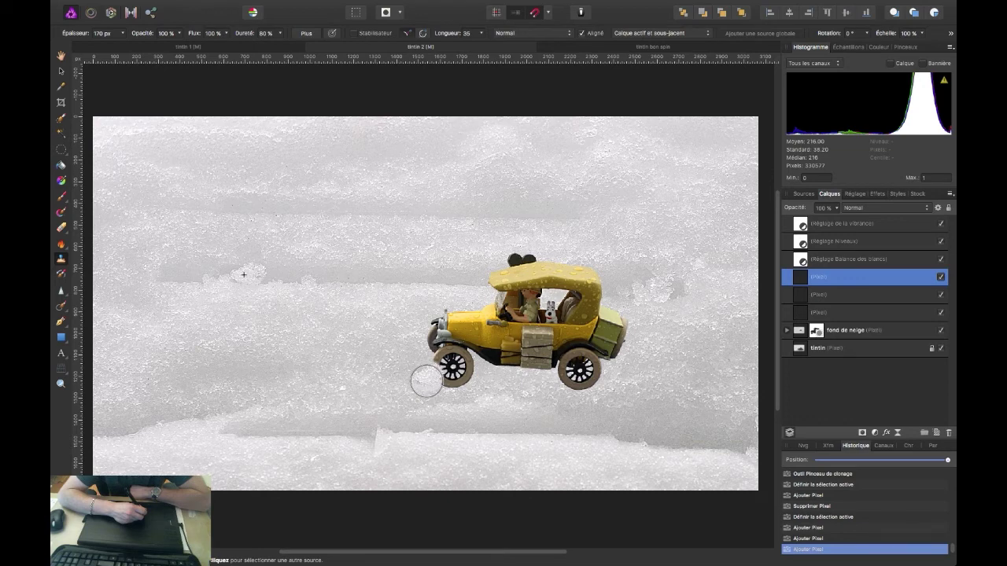
Step: Clone snow beneath the front wheel and zoom to 100% on it
left_click(427, 381)
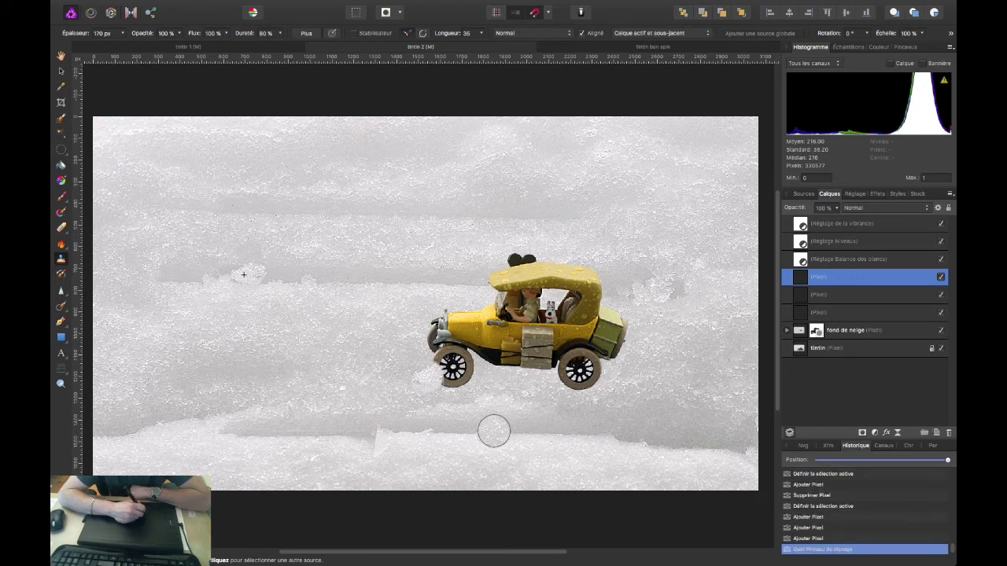
key("ctrl+z")
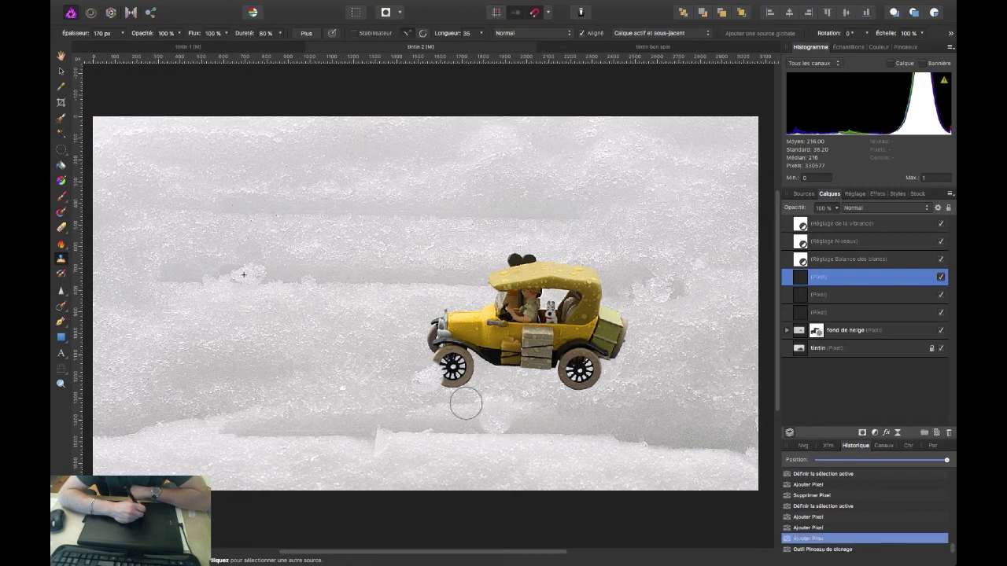
left_click(443, 391)
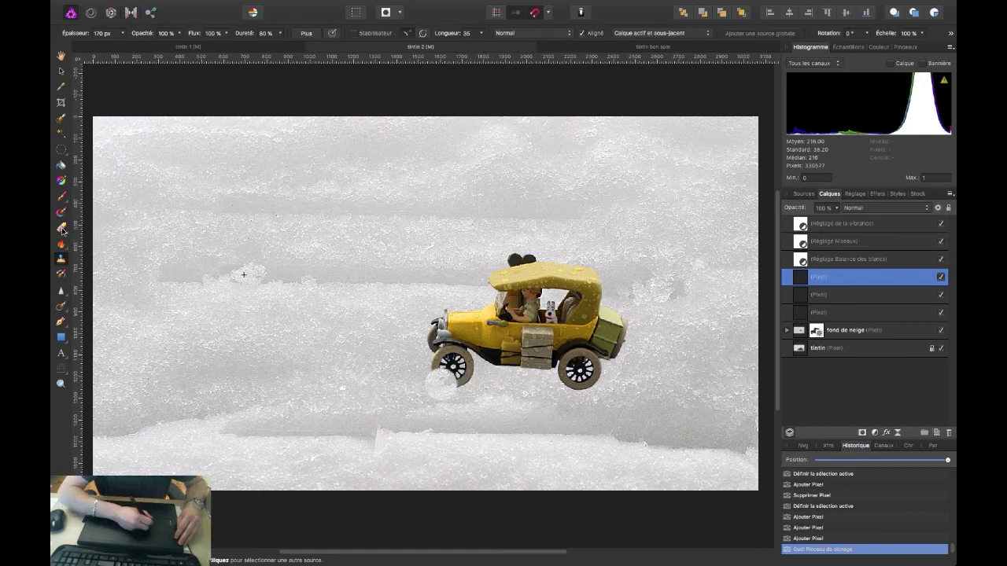
key("z")
key("ctrl+1")
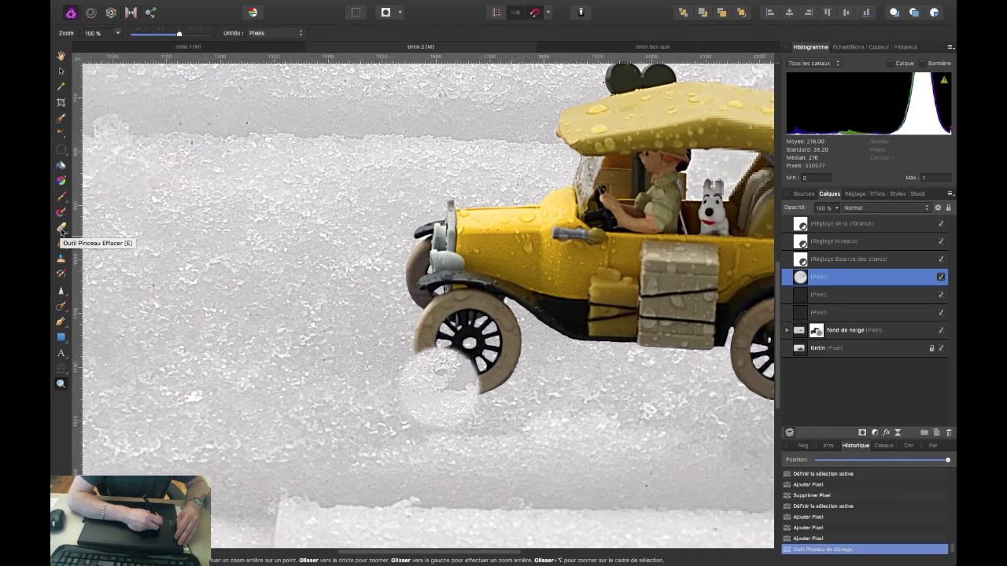
Step: Erase the cloned snow overlapping the wheel and part of the top-left dark band
left_click(61, 227)
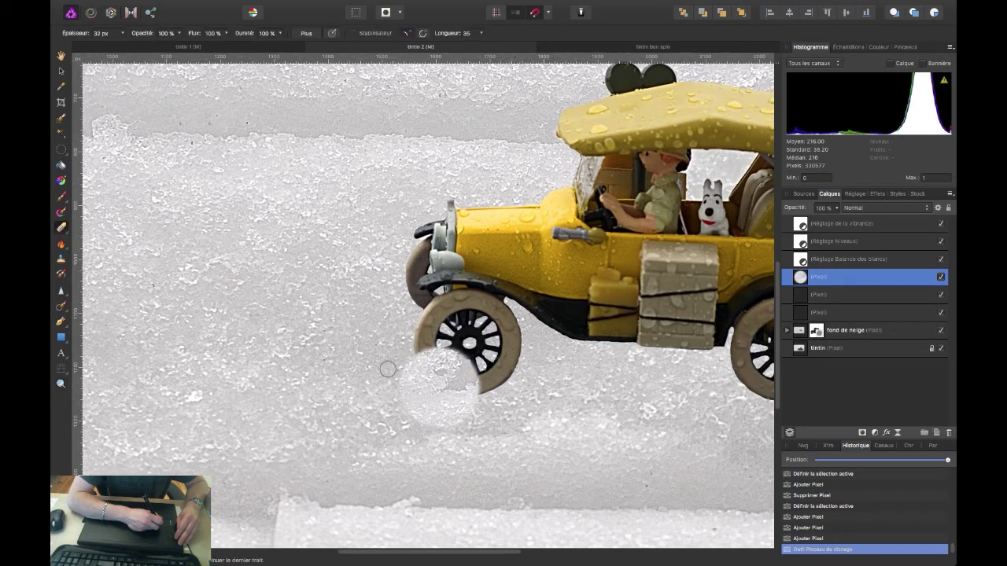
left_click_drag(397, 398, 457, 417)
left_click_drag(421, 350, 478, 383)
left_click_drag(391, 375, 439, 404)
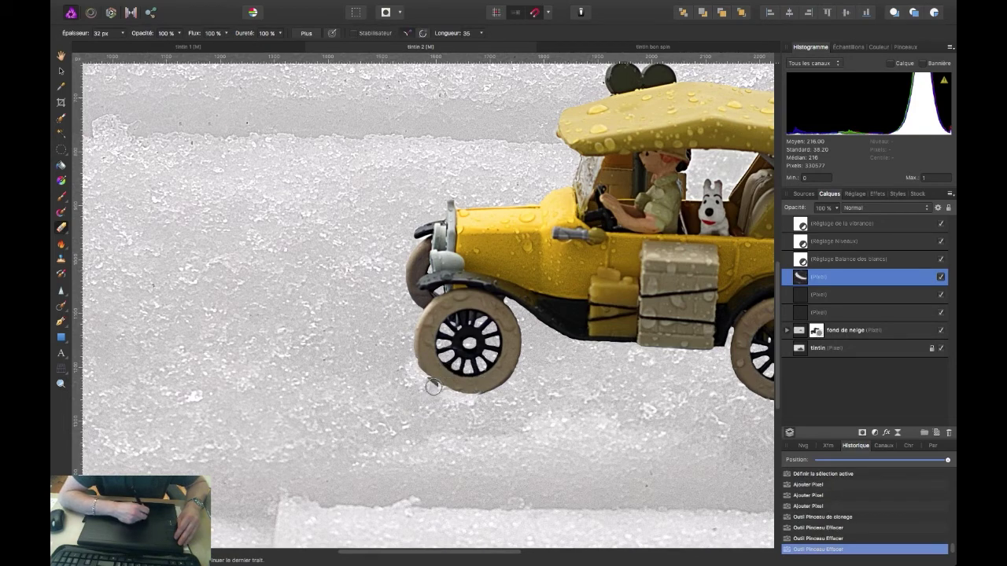
left_click_drag(97, 131, 110, 135)
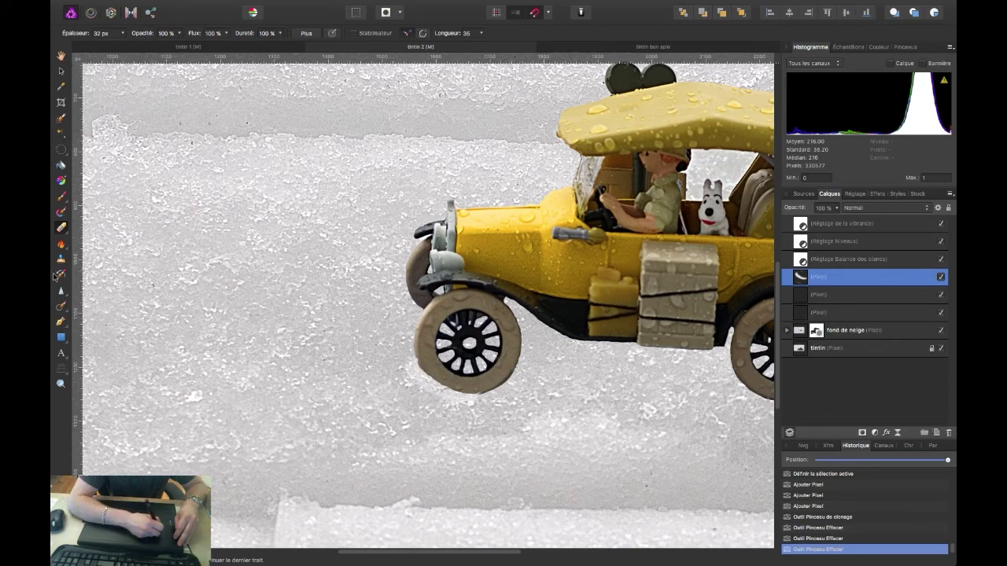
Step: With a 140 px clone brush, clone snow over the top-left area and near the front wheel
key("s")
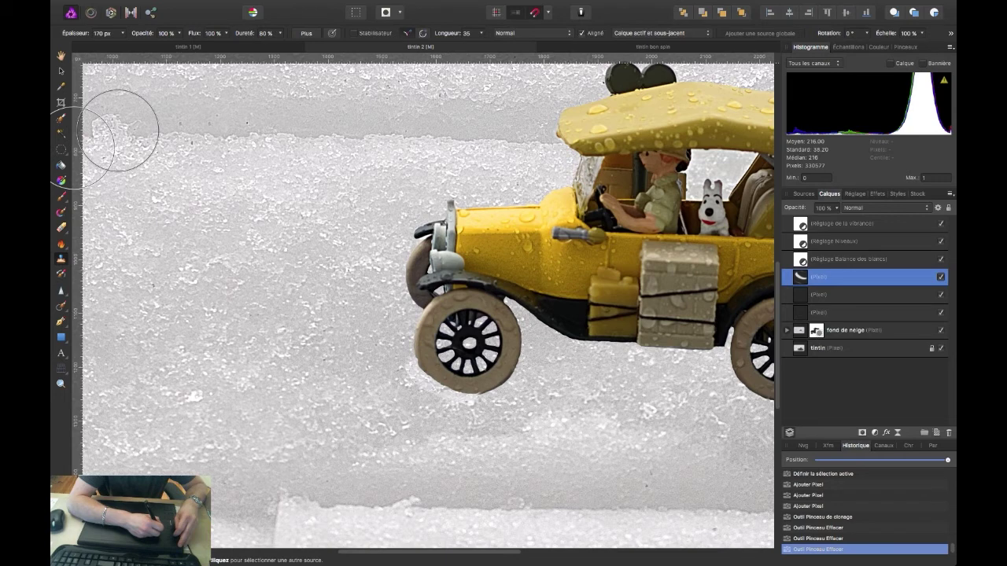
left_click(122, 33)
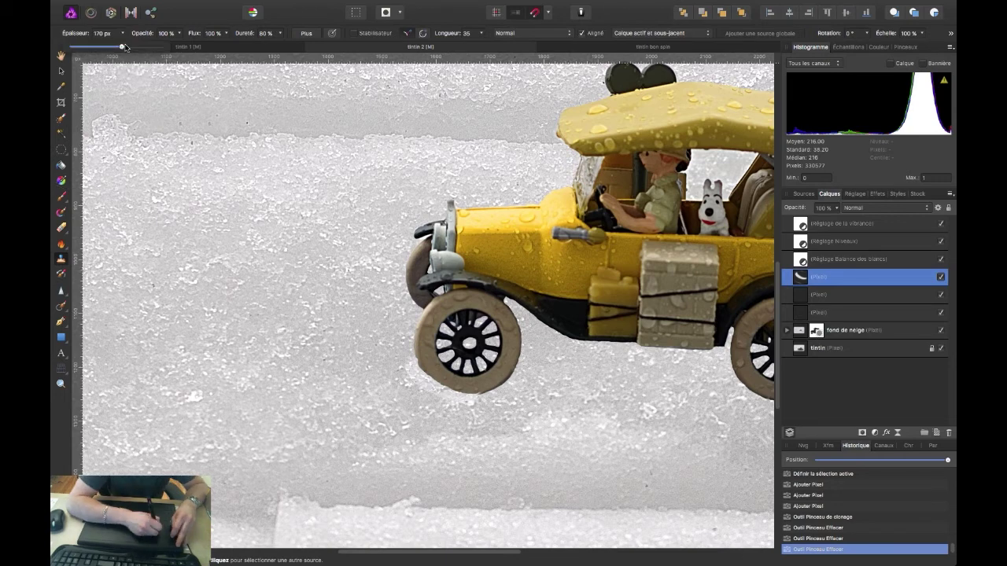
left_click_drag(122, 46, 120, 47)
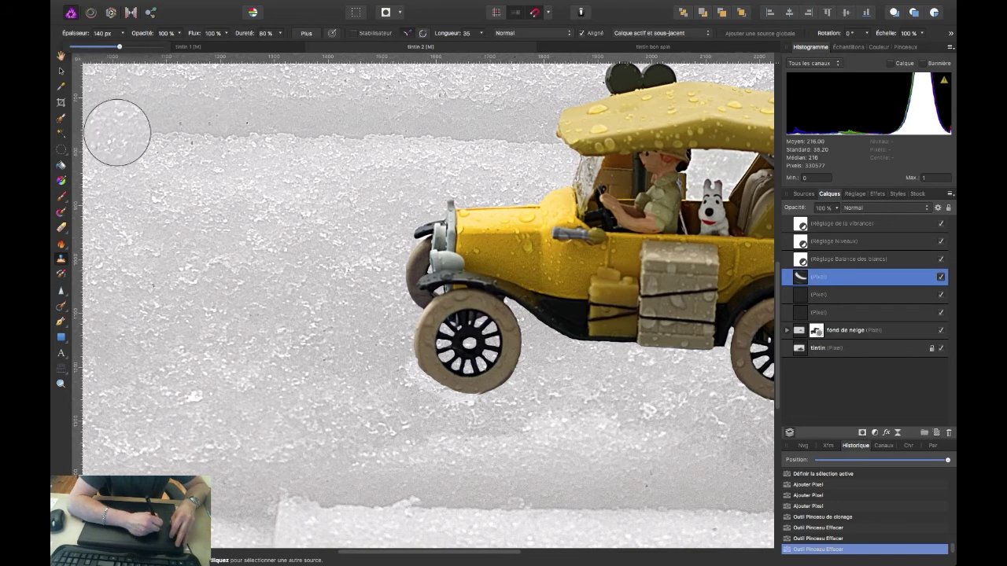
left_click_drag(122, 132, 114, 118)
left_click_drag(383, 304, 359, 320)
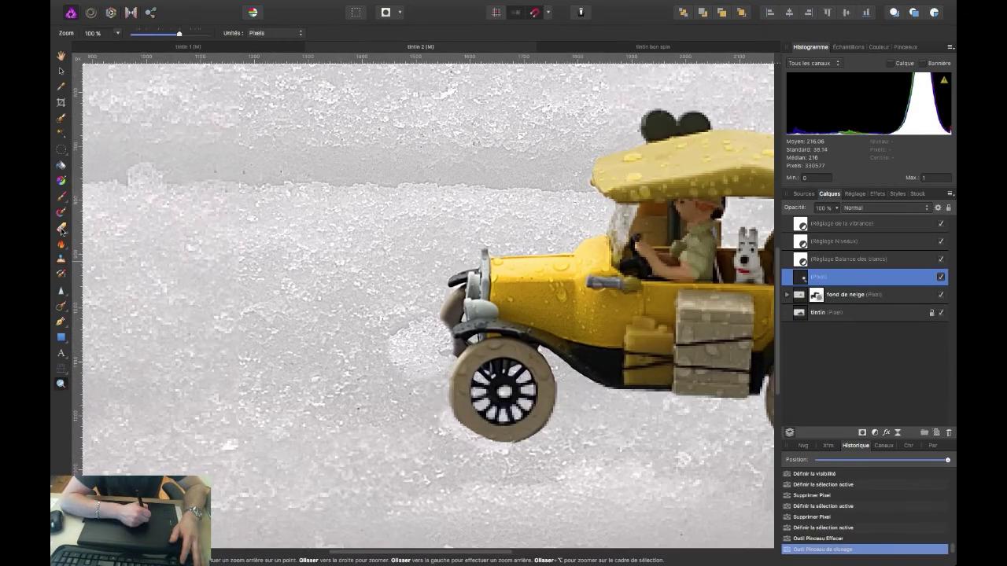
Step: Erase stray snow near the bumper and clone fresh snow beside the car
mouse_move(444, 344)
left_mouse_down()
mouse_move(437, 327)
mouse_move(414, 324)
mouse_move(404, 355)
mouse_move(404, 331)
mouse_move(414, 343)
mouse_move(456, 343)
left_mouse_up()
key("s")
key("e")
key("ctrl+0")
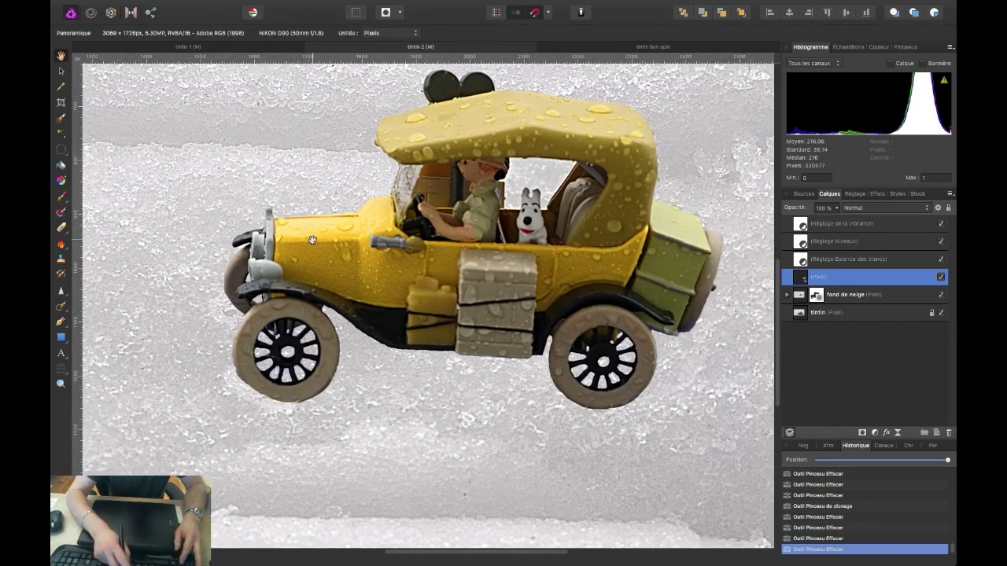
key("s")
left_click_drag(229, 279, 250, 275)
key("z")
mouse_move(551, 385)
left_mouse_down()
mouse_move(570, 405)
mouse_move(524, 386)
mouse_move(580, 404)
mouse_move(528, 372)
mouse_move(541, 376)
left_mouse_up()
left_click(555, 394)
Step: Tidy the rear wheel area, then enlarge a blue 'Tintin au Québec' title above the Vibrance layer
left_click(62, 228)
key("ctrl+0")
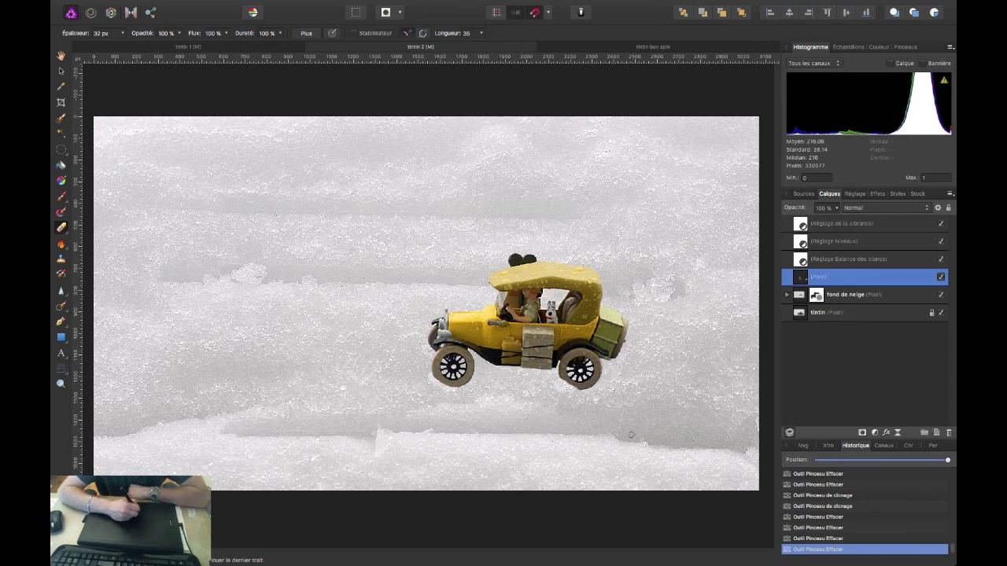
left_click(822, 224)
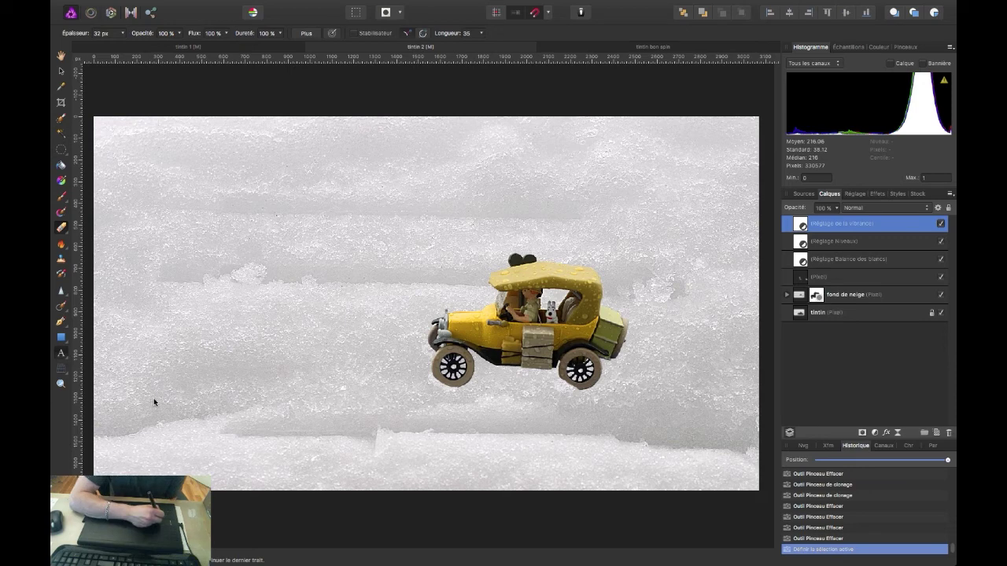
type("Tintin au Québec")
left_click_drag(295, 162, 355, 169)
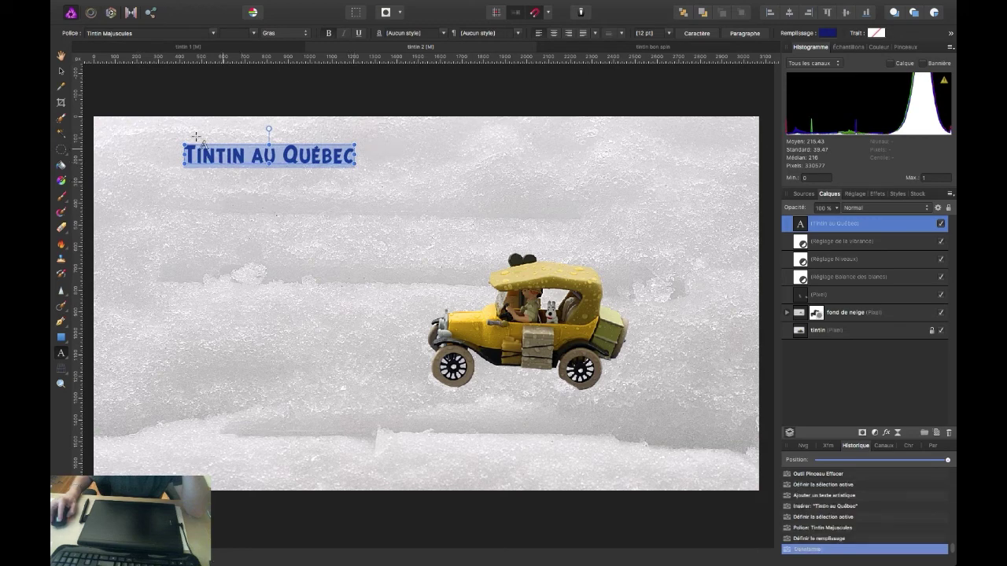
Step: Move the 22.6 pt 'Tintin au Québec' title into the bottom-right corner and deselect it
key("Escape")
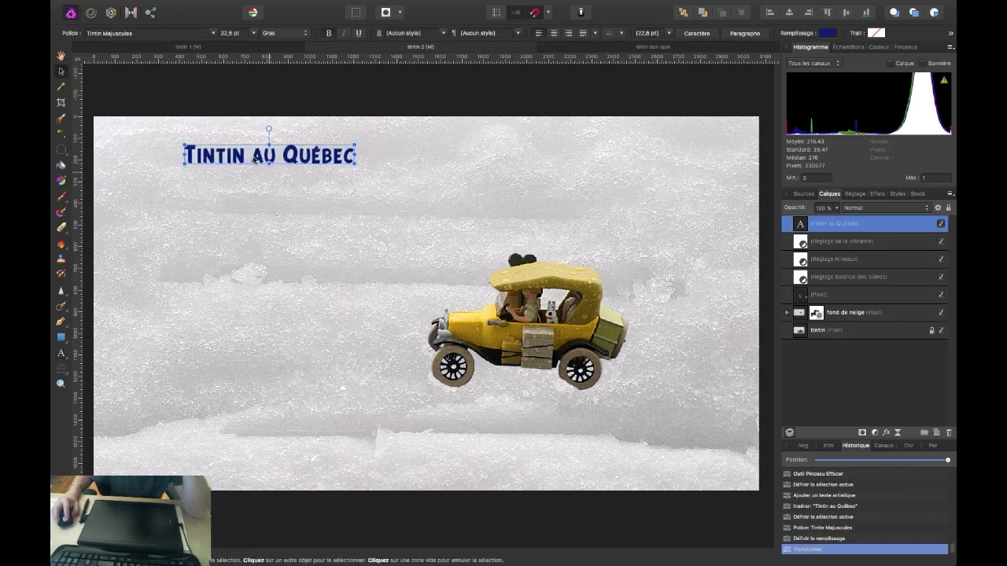
mouse_move(250, 161)
left_mouse_down()
mouse_move(253, 181)
mouse_move(621, 442)
left_mouse_up()
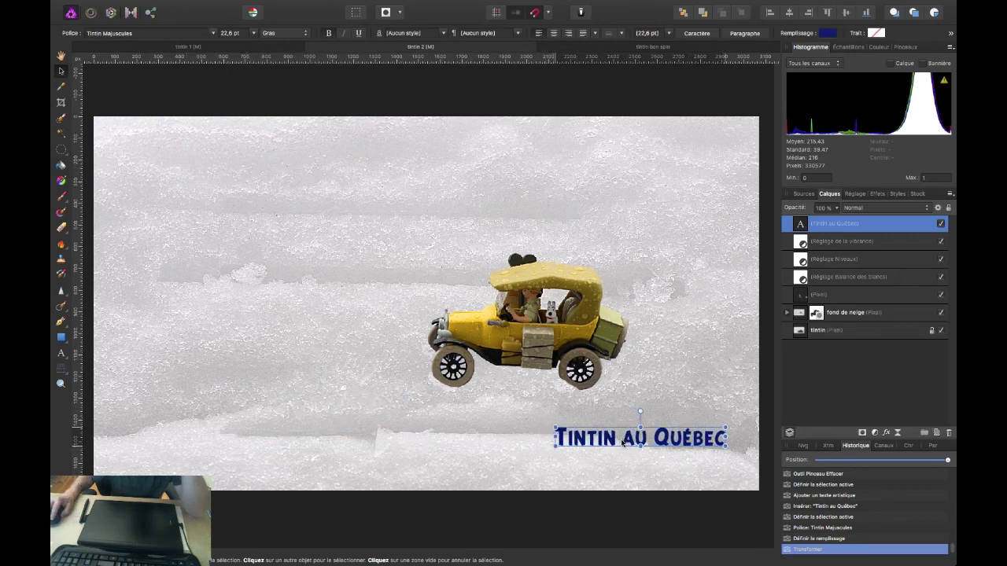
left_click_drag(622, 442, 623, 449)
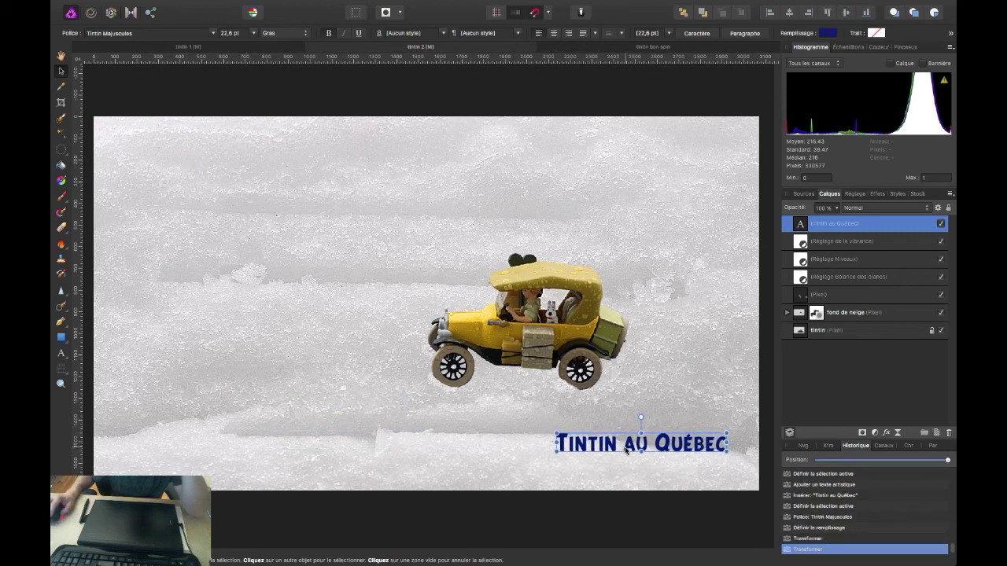
left_click(627, 102)
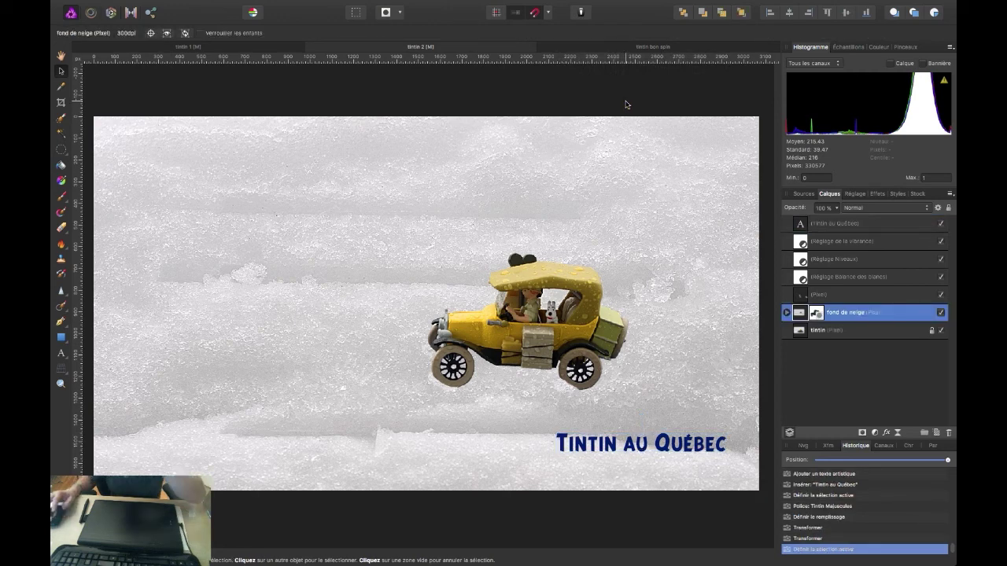